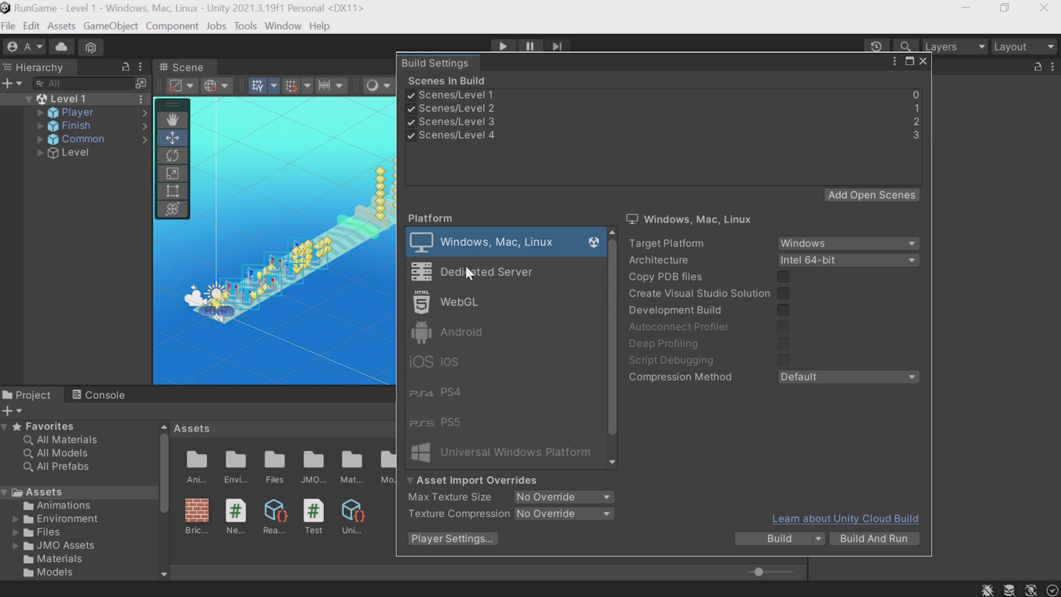
Switch the build platform to WebGL and let the asset import and script compilation finish.
left_click(462, 306)
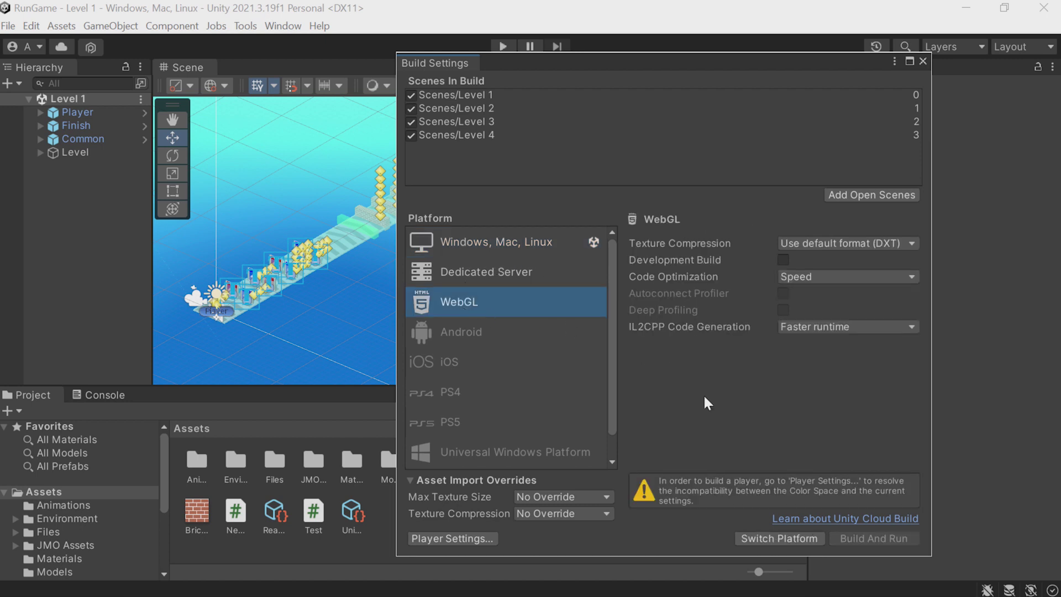
left_click(759, 536)
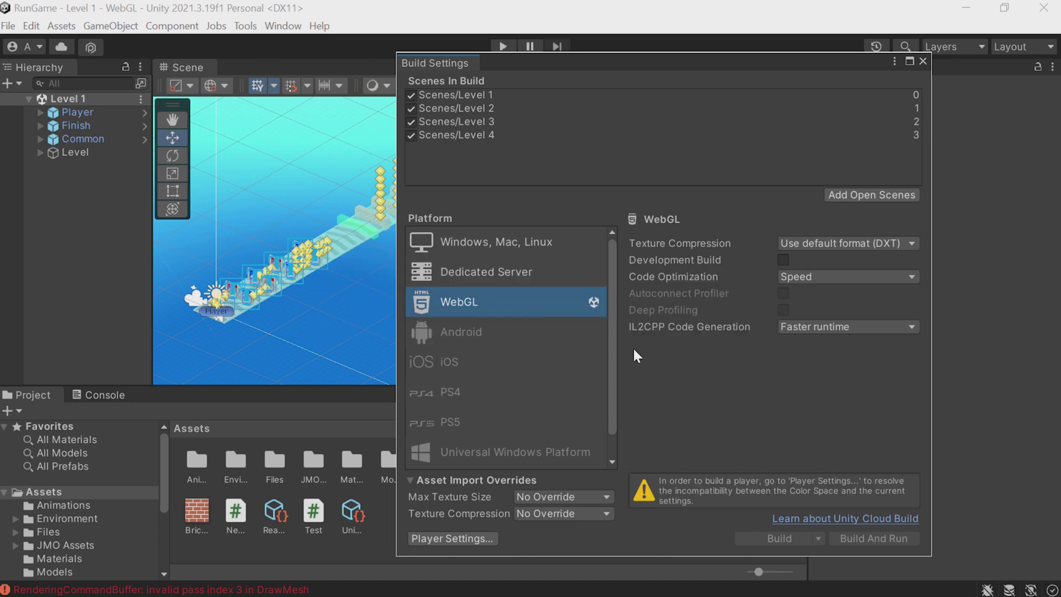
left_click(856, 589)
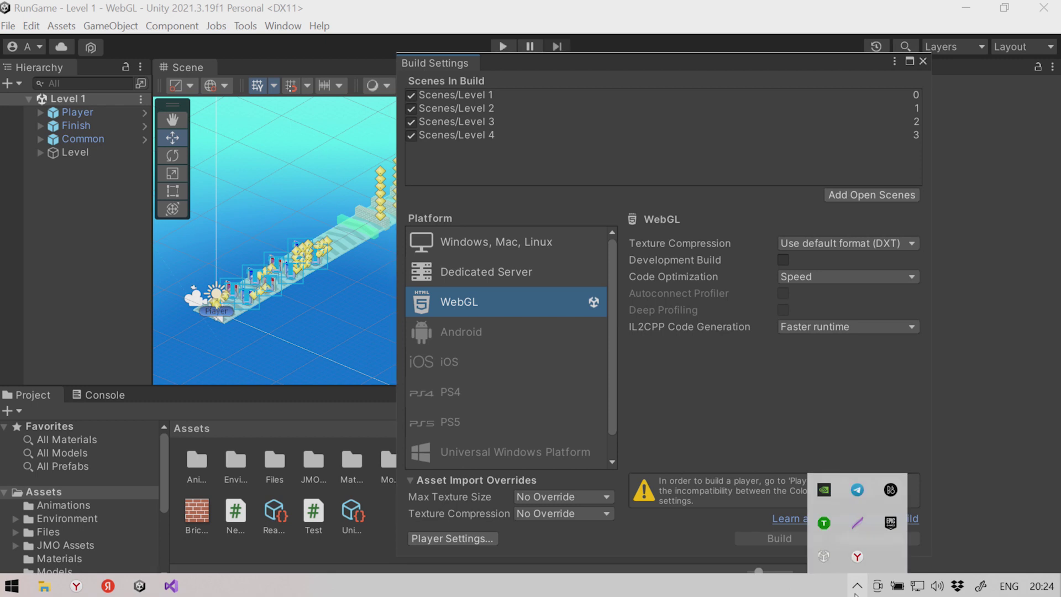
left_click(821, 558)
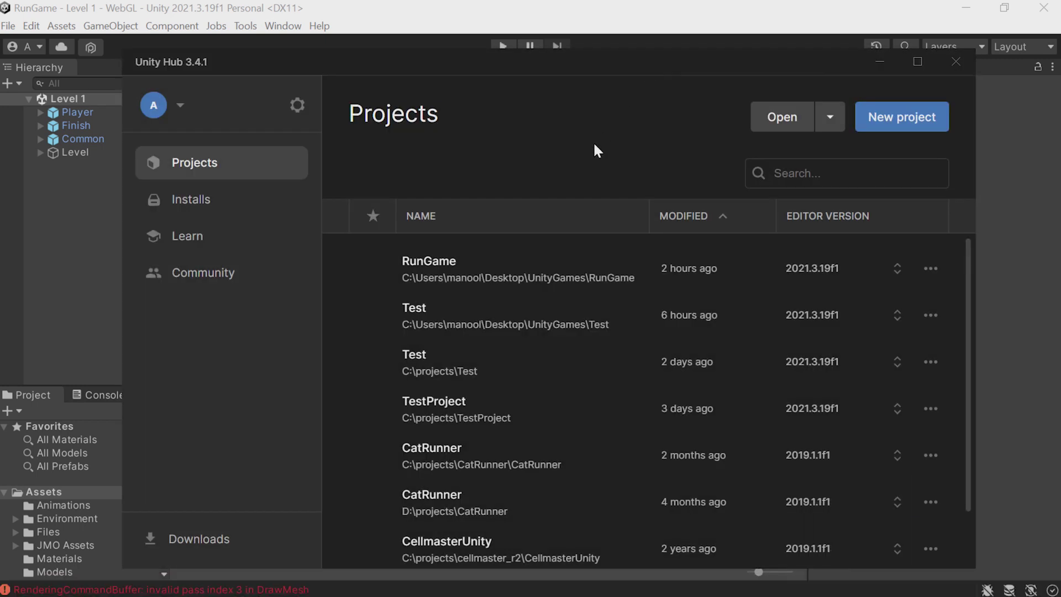
left_click(187, 199)
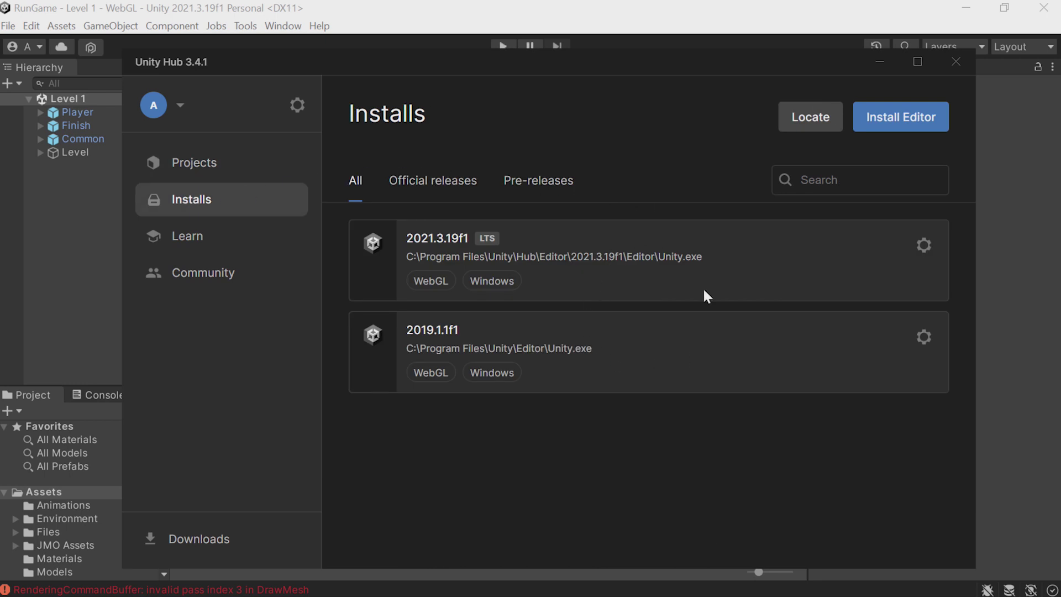
left_click(924, 246)
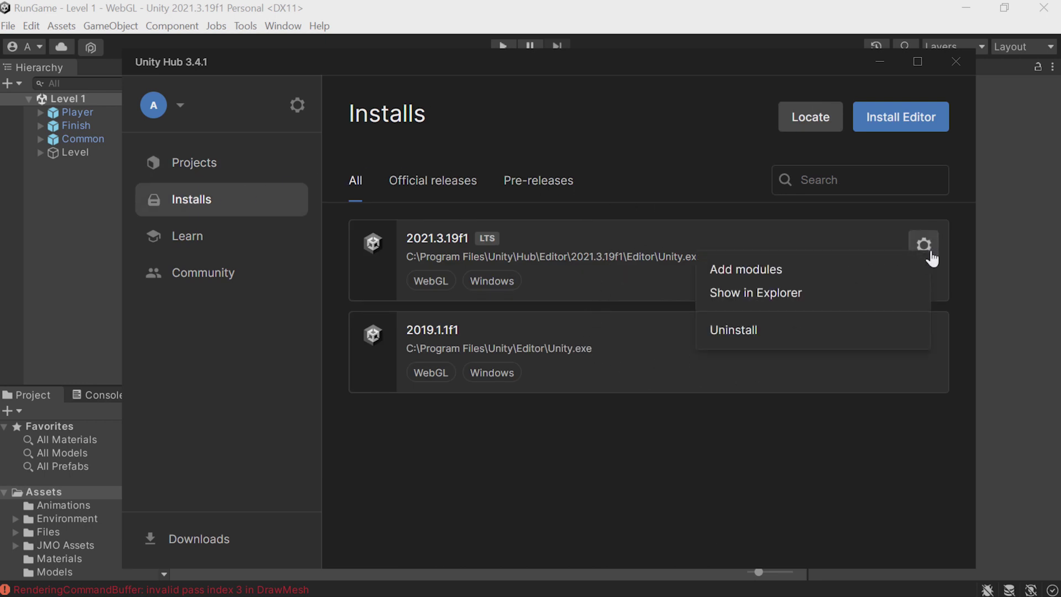
left_click(817, 270)
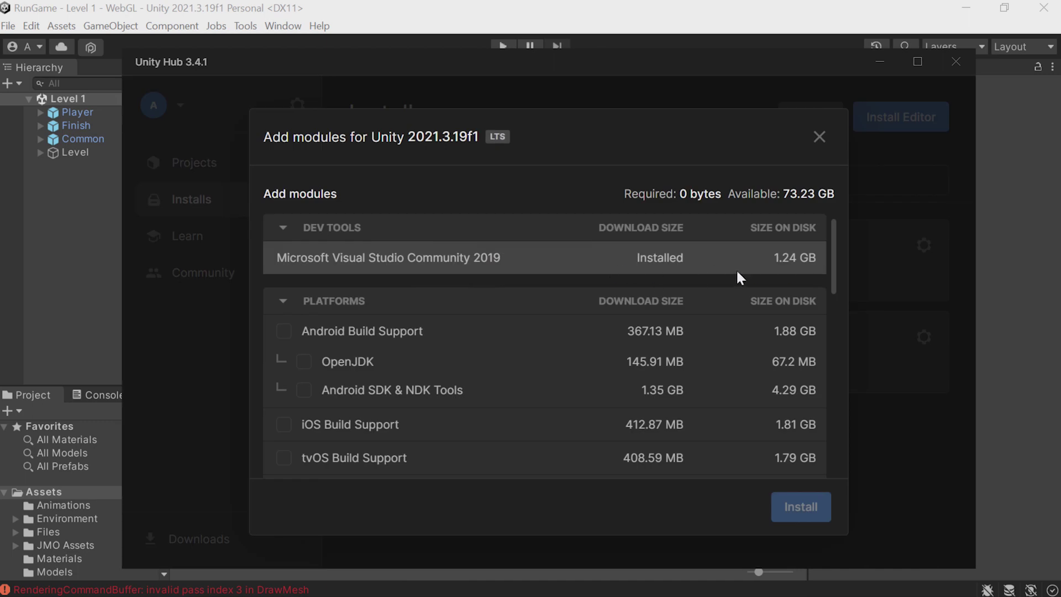
scroll(736, 275, "down", 7)
scroll(729, 303, "up", 2)
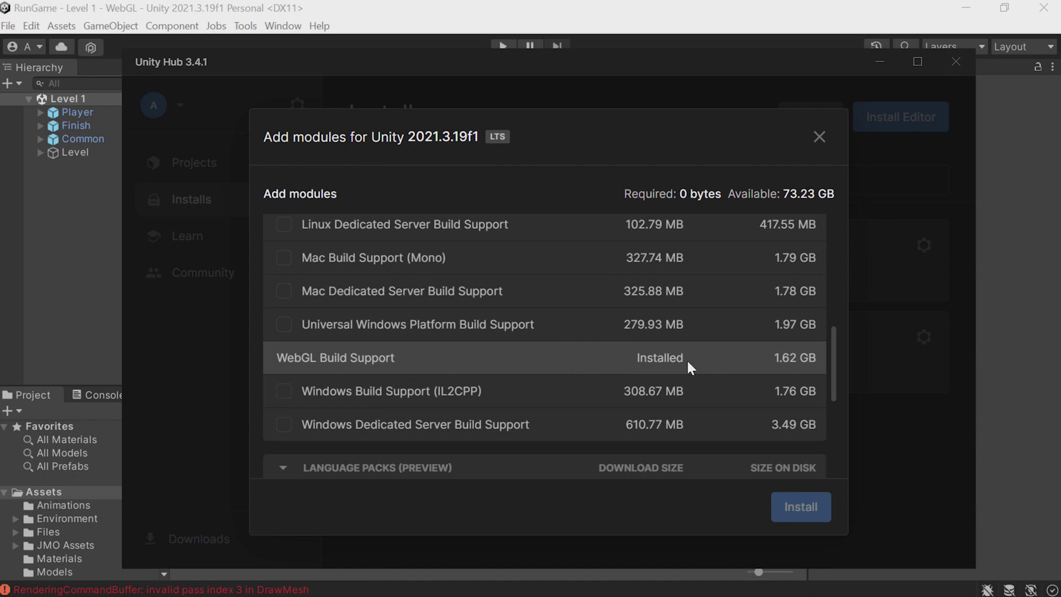
left_click(820, 137)
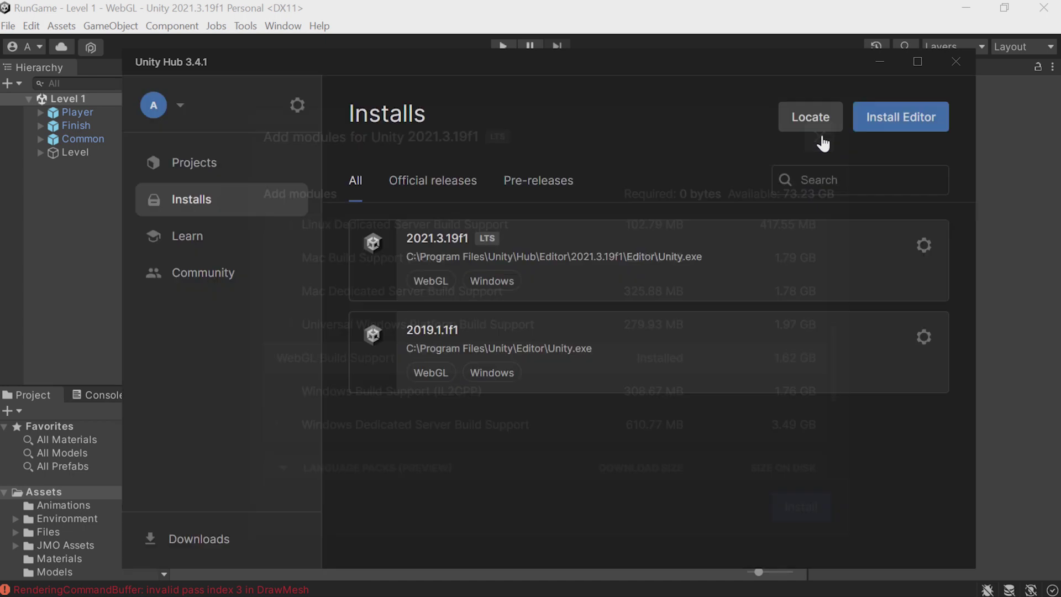
left_click(889, 61)
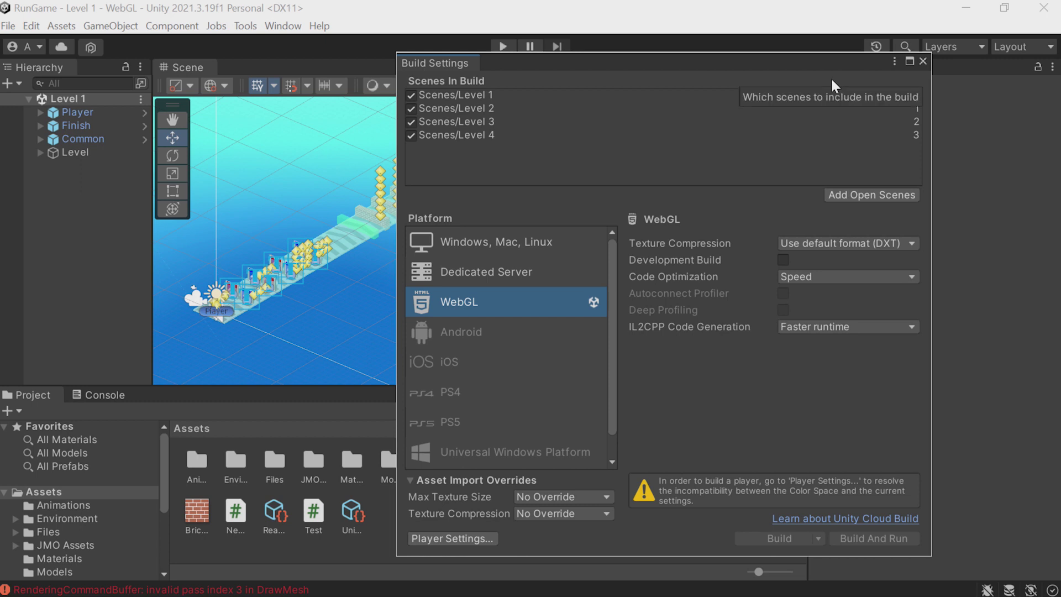
Move the Build Settings window aside and open Player Settings.
left_click_drag(764, 61, 502, 61)
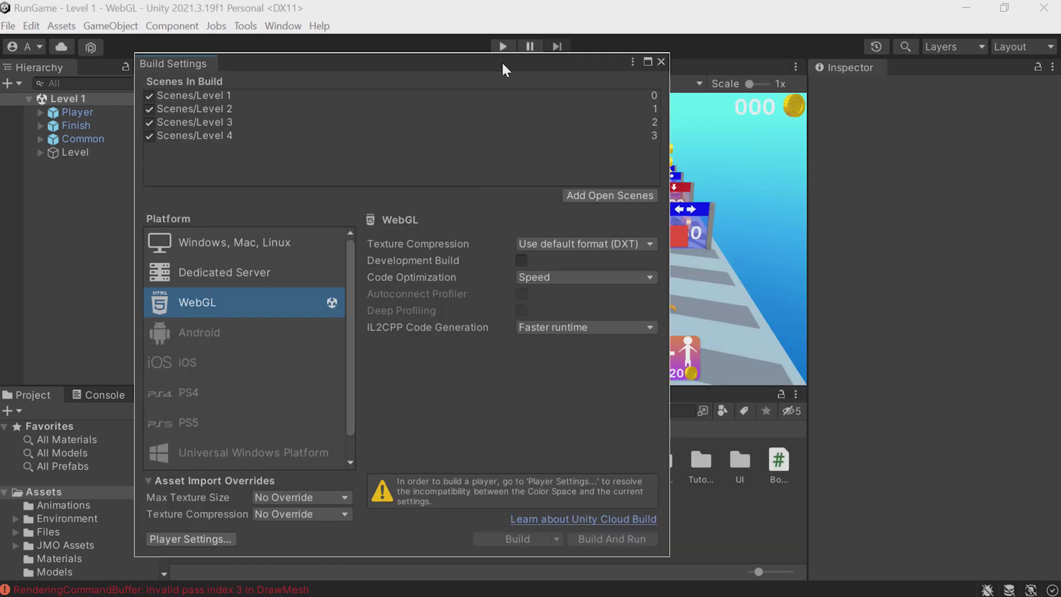
left_click(213, 537)
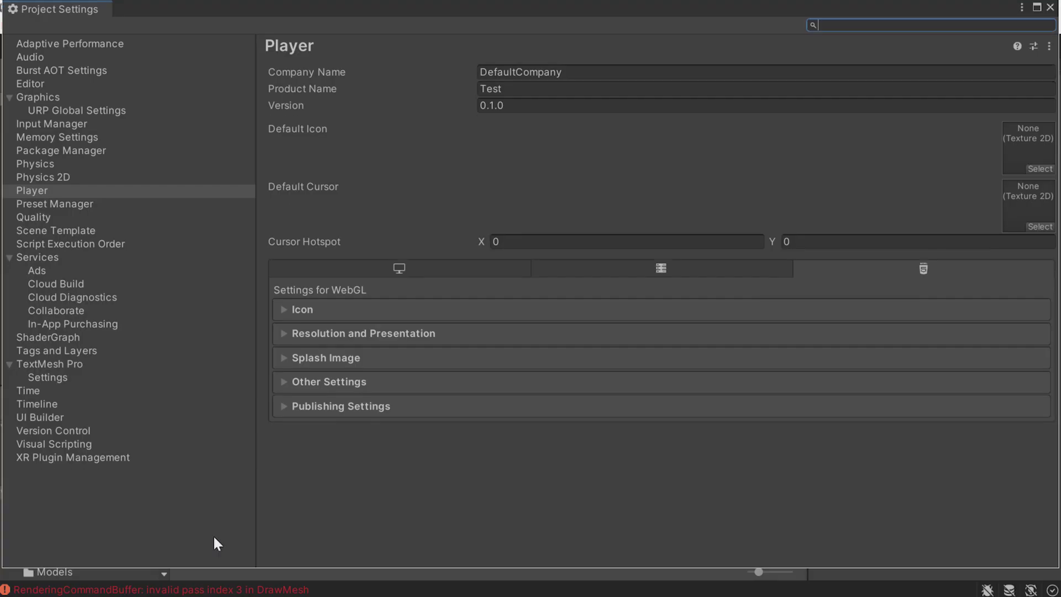
left_click(1037, 7)
left_click(1037, 7)
Enter the developer's name as Company Name and set Product Name to ManRun.
left_click(600, 69)
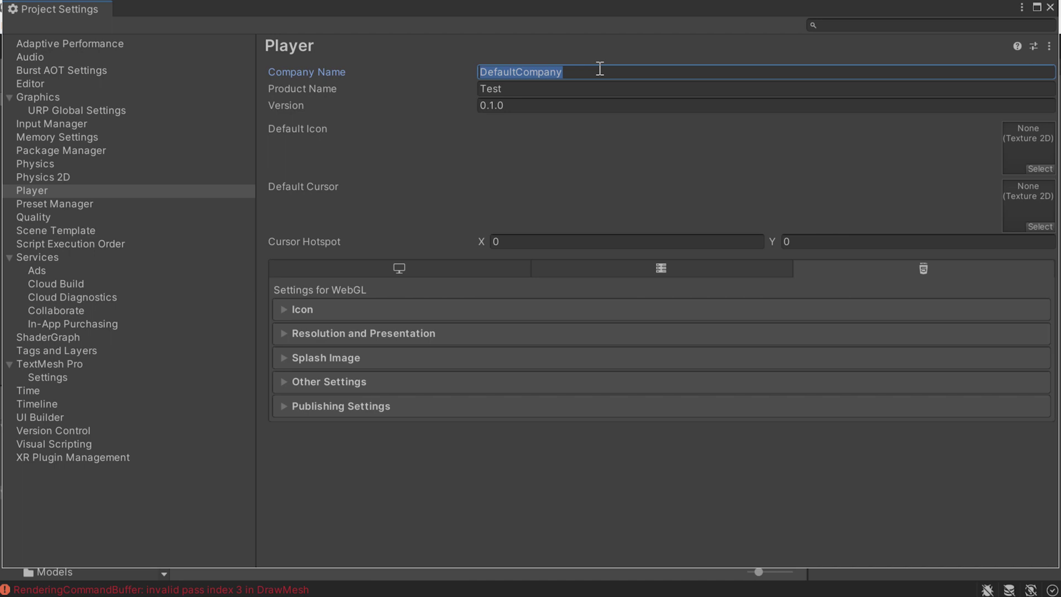
type("ilya")
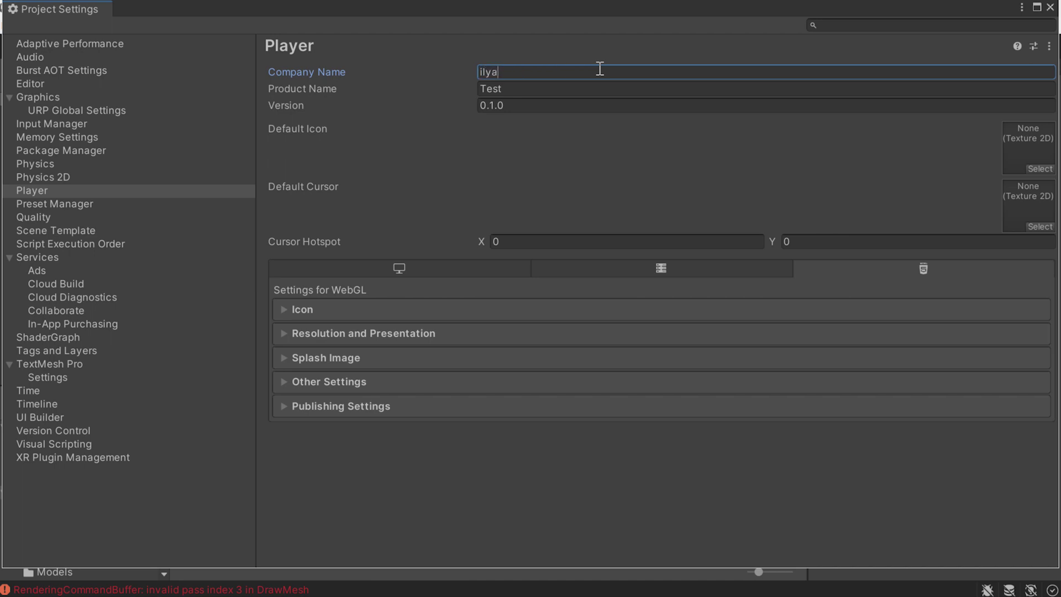
left_click(591, 89)
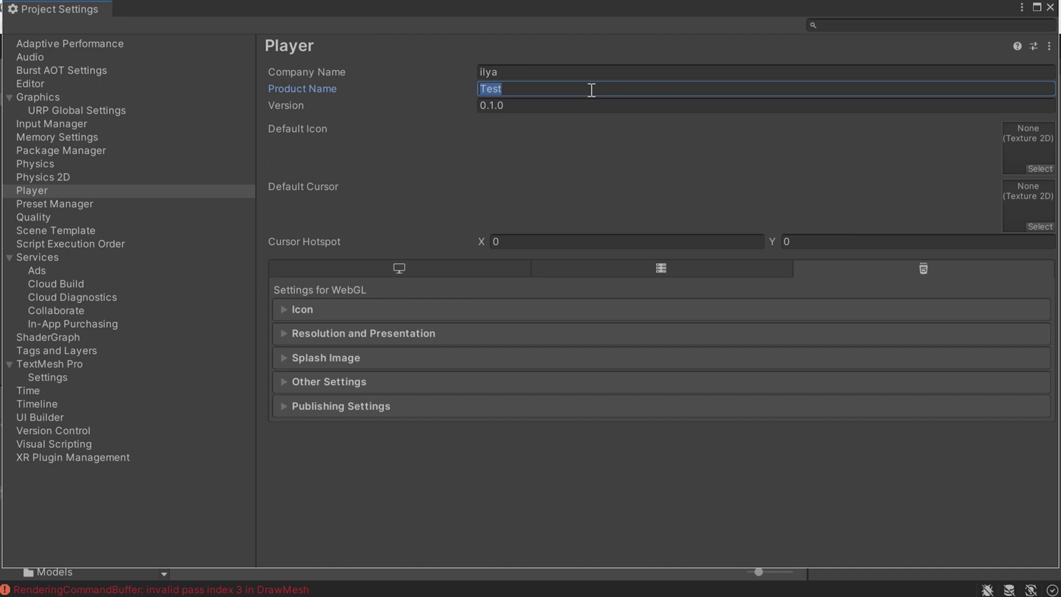
type("ManRun")
left_click(453, 305)
left_click(453, 305)
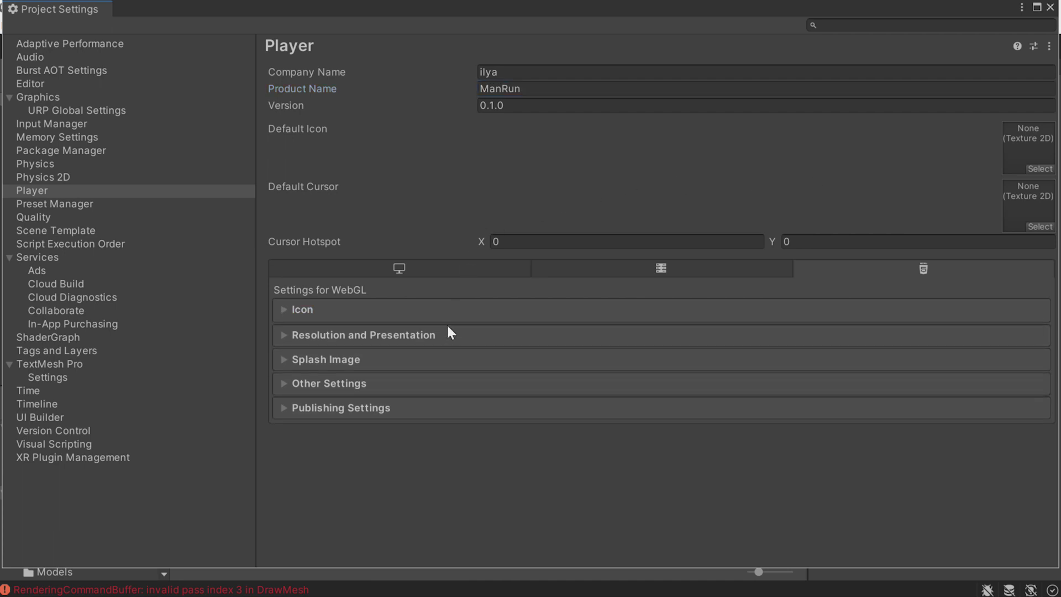
left_click(416, 333)
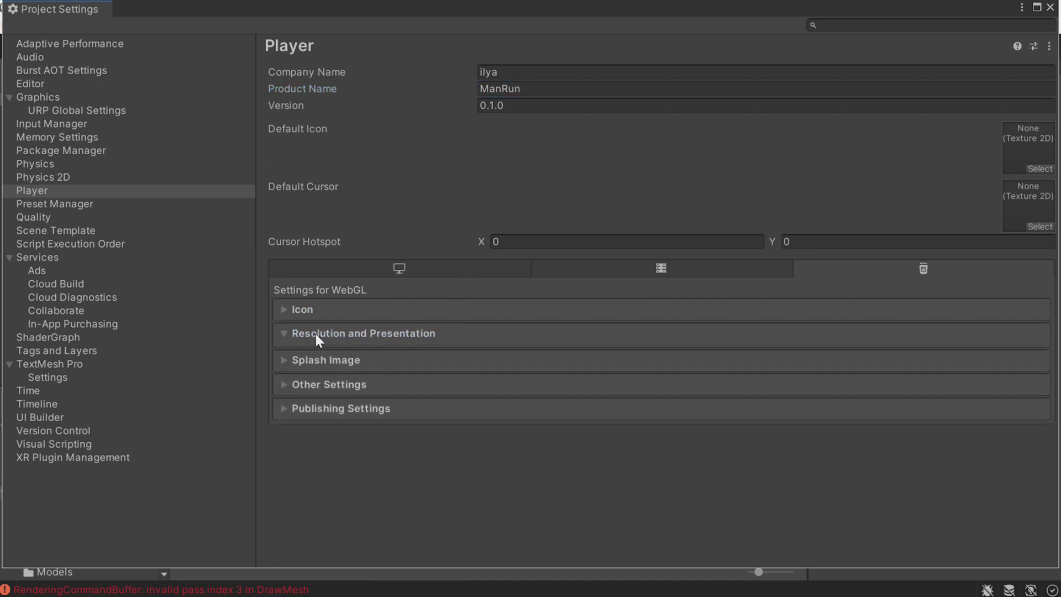
Step through Resolution and Presentation and Splash Image to reveal Other Settings' Linear colour space and Auto Graphics API.
scroll(315, 366, "down", 2)
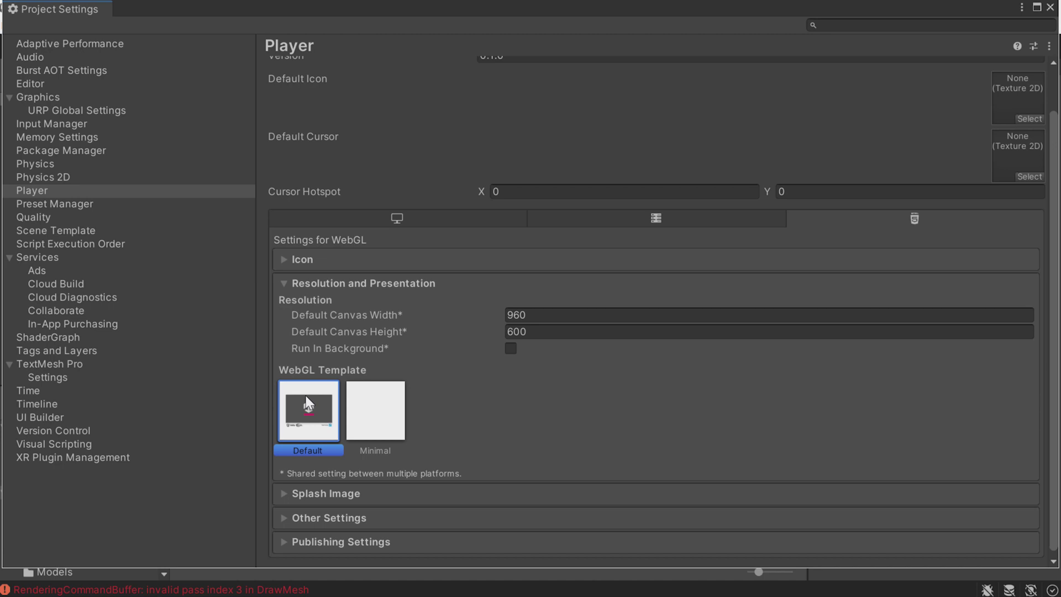
left_click(339, 285)
left_click(332, 353)
scroll(333, 358, "down", 3)
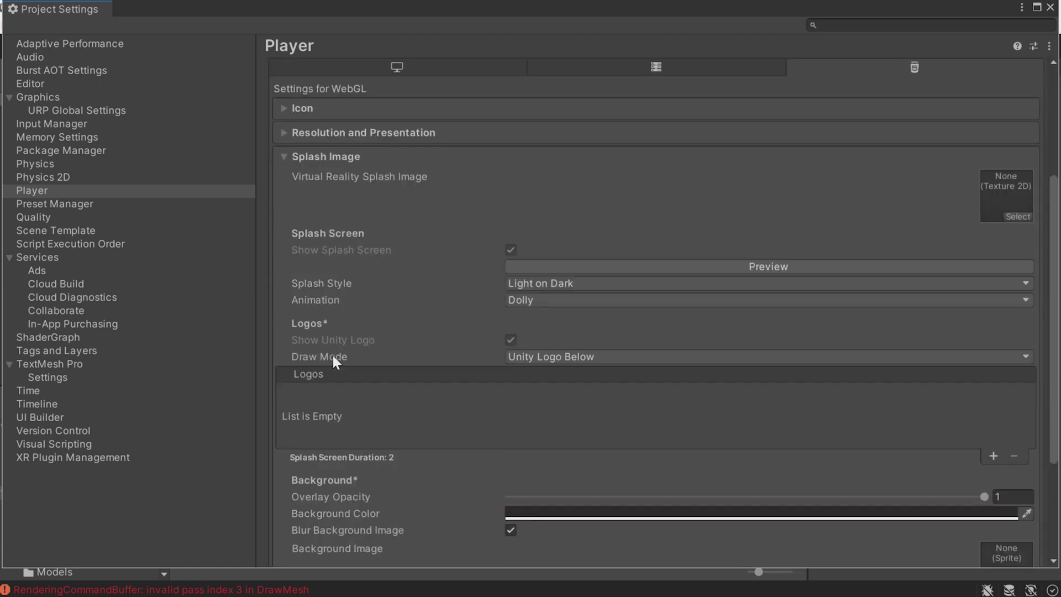
left_click(313, 155)
left_click(330, 379)
scroll(340, 358, "down", 2)
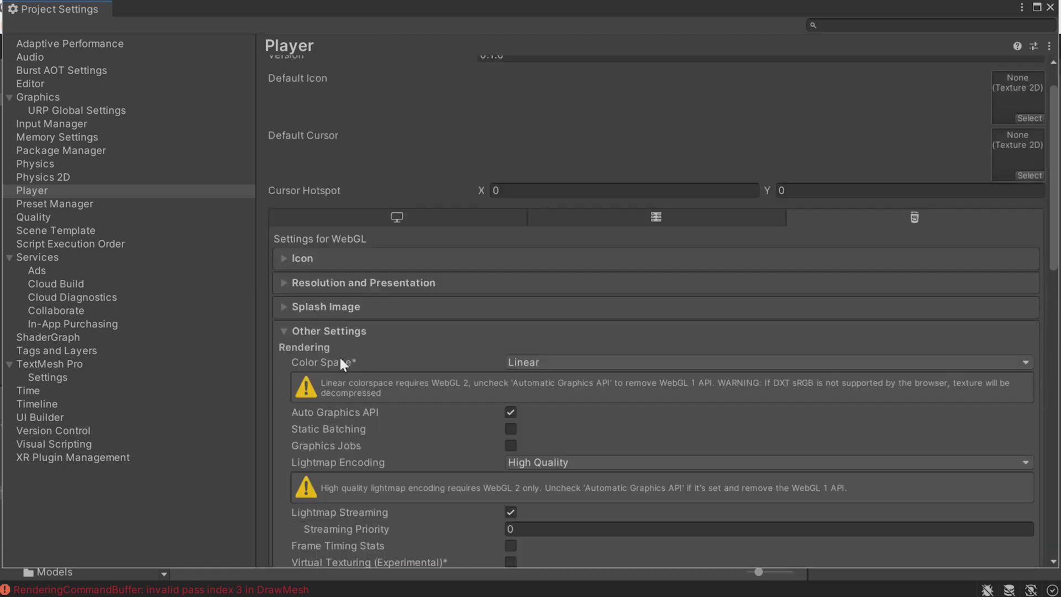
scroll(340, 360, "down", 2)
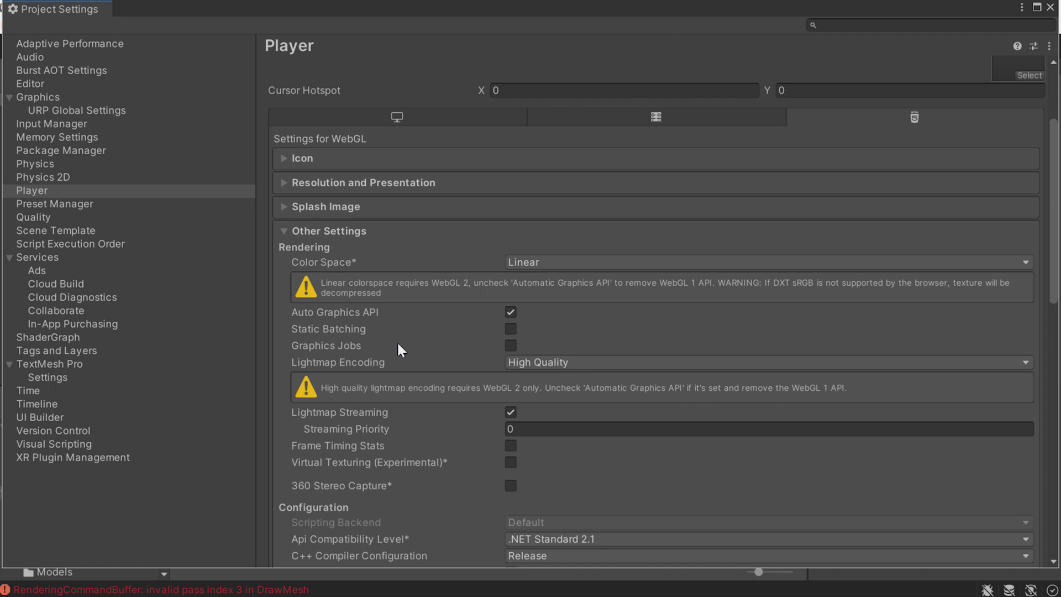
Turn off Auto Graphics API and remove WebGL 1 (Deprecated), leaving only WebGL 2.
left_click(510, 312)
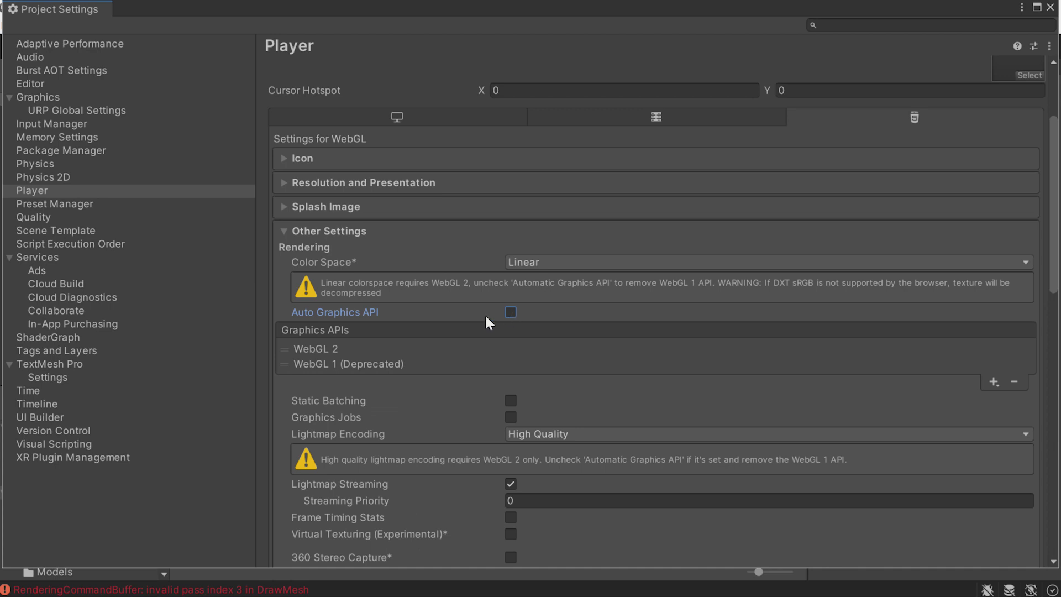
left_click(348, 364)
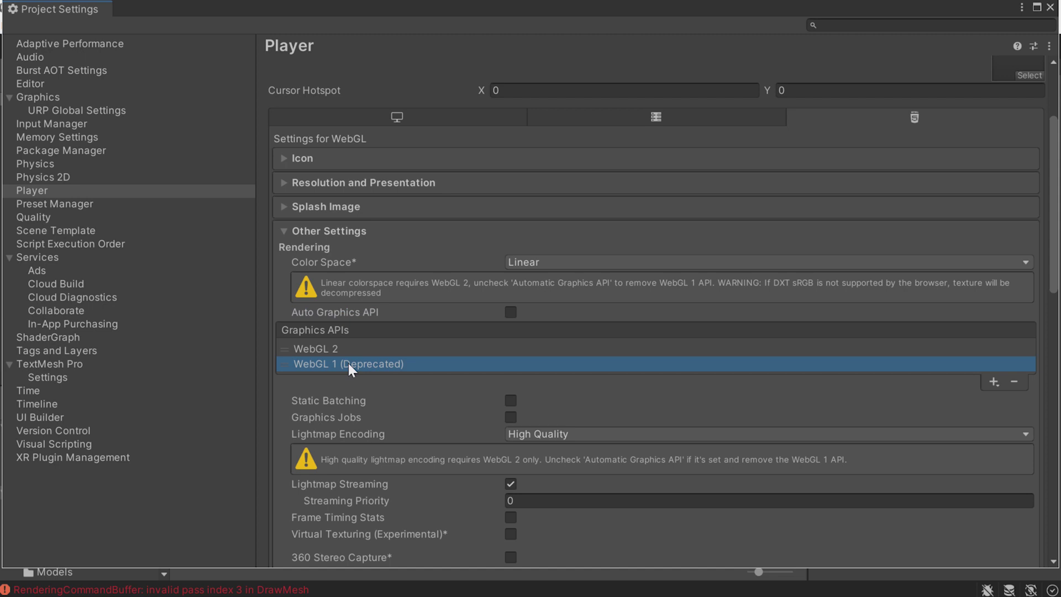
left_click(1014, 381)
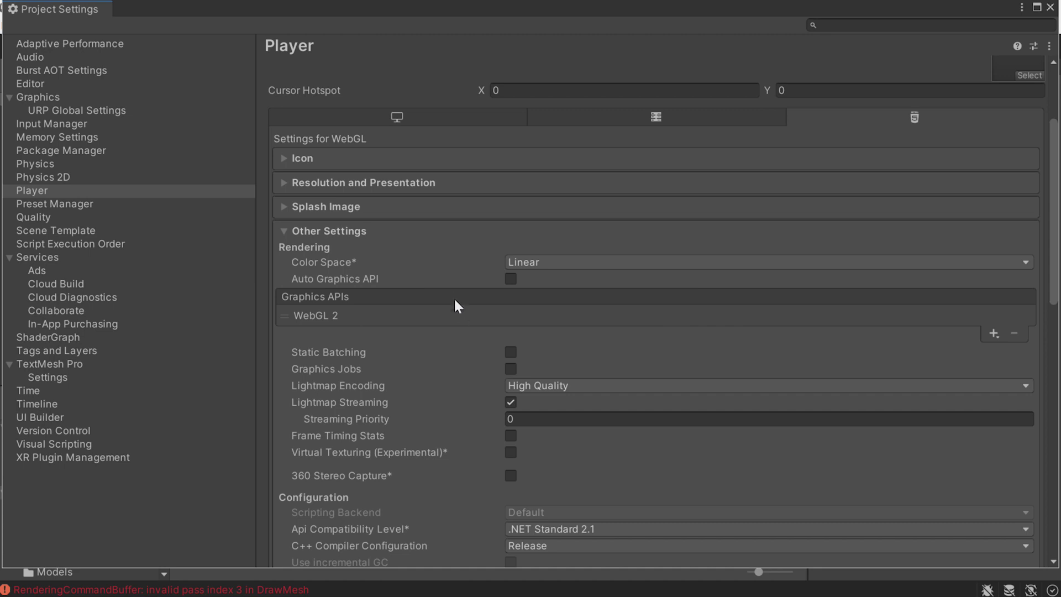
scroll(429, 157, "down", 5)
scroll(428, 171, "up", 3)
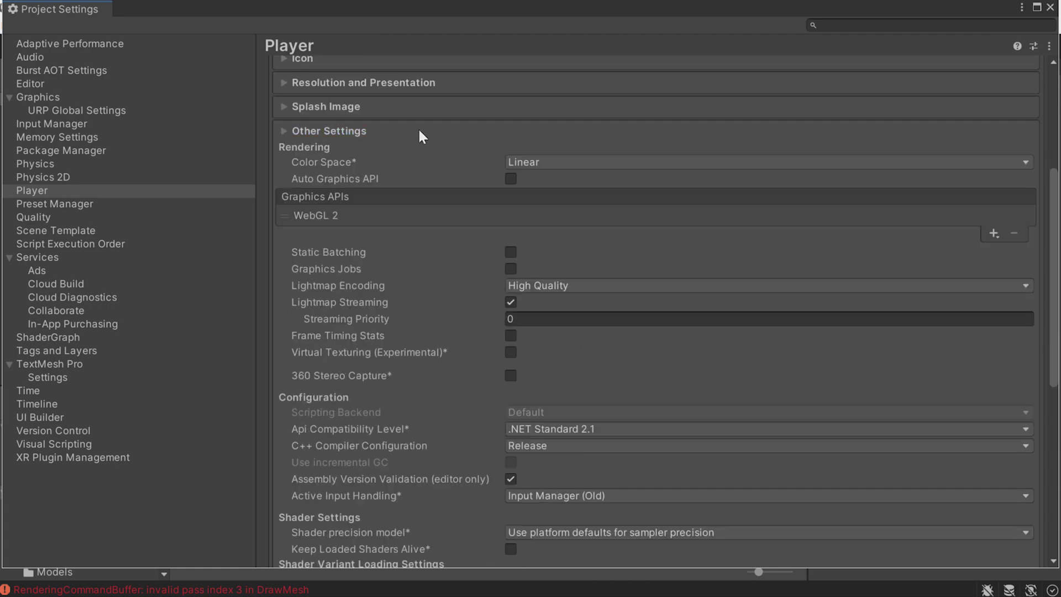
left_click(419, 131)
Expand Publishing Settings, close Build Settings, and move the Scene camera closer to the track.
left_click(387, 407)
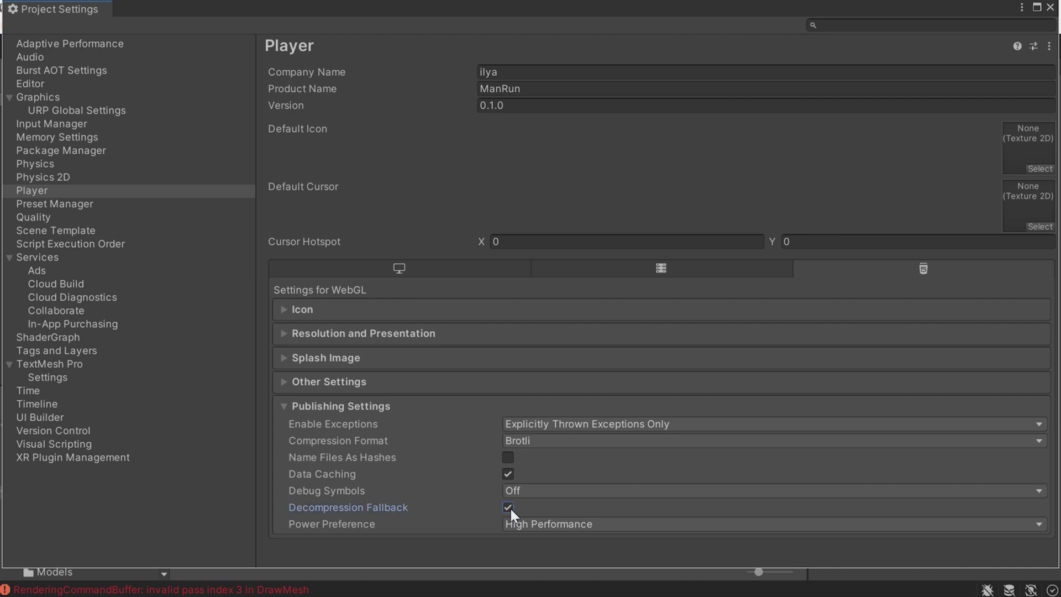
left_click_drag(6, 289, 618, 301)
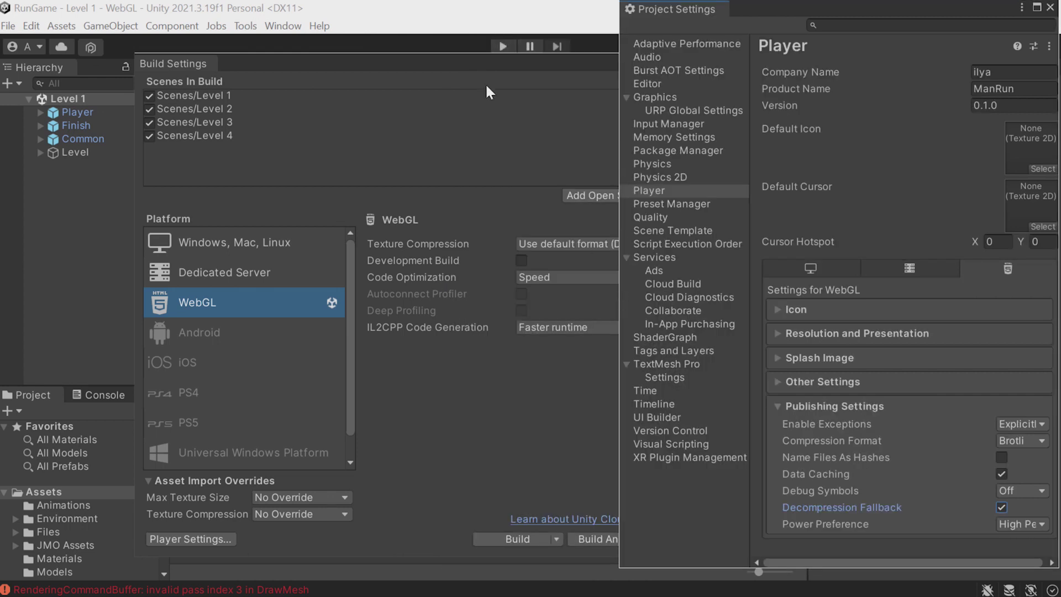
left_click(484, 65)
left_click(661, 62)
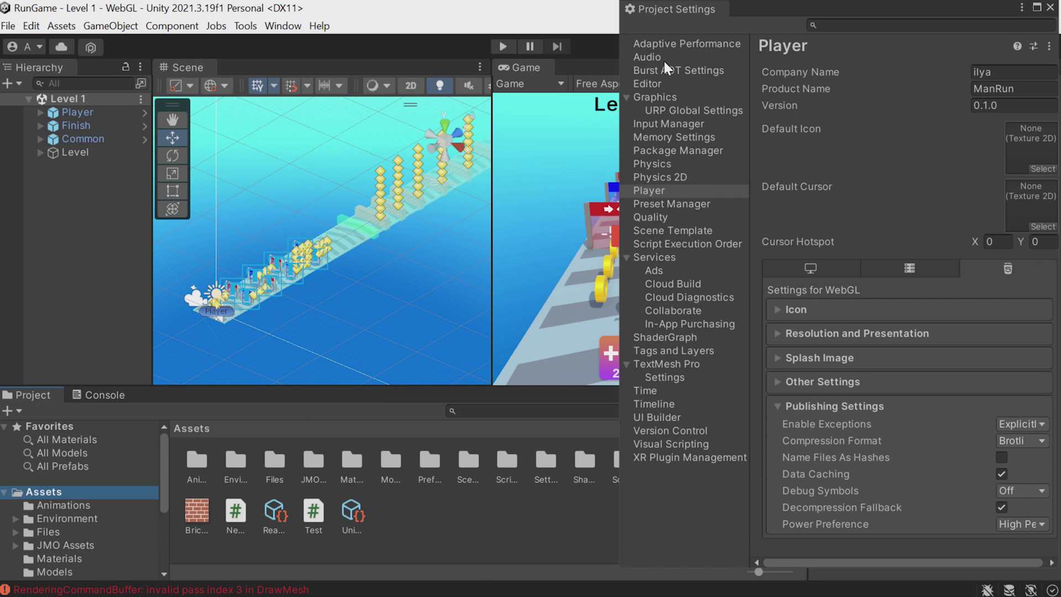
right_click_drag(270, 288, 328, 305)
scroll(330, 305, "up", 6)
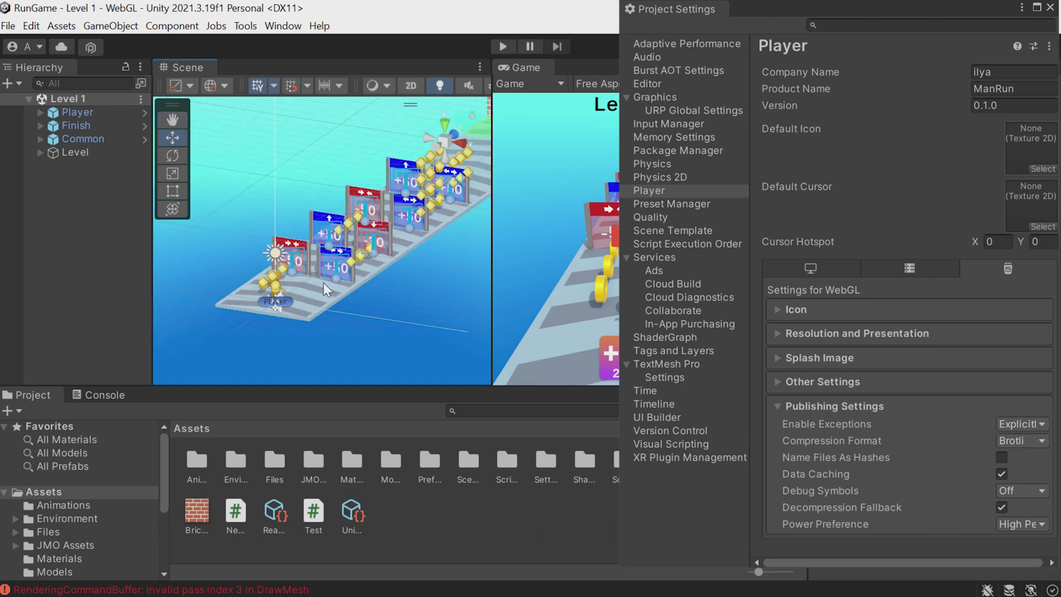
Add a test Cube to the level and position it with the move gizmo.
left_click(111, 25)
mouse_move(118, 133)
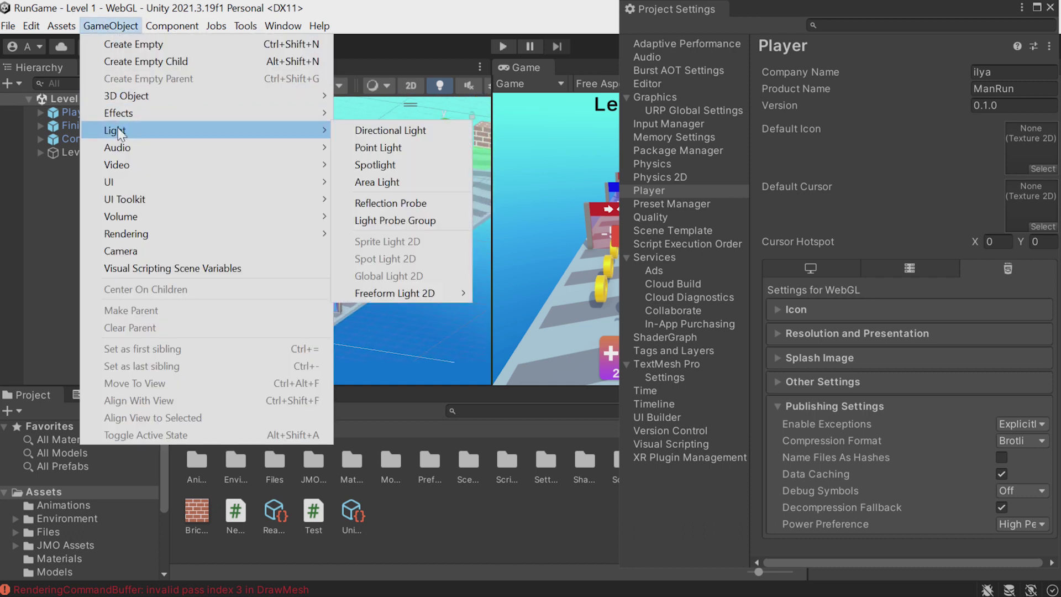
mouse_move(313, 93)
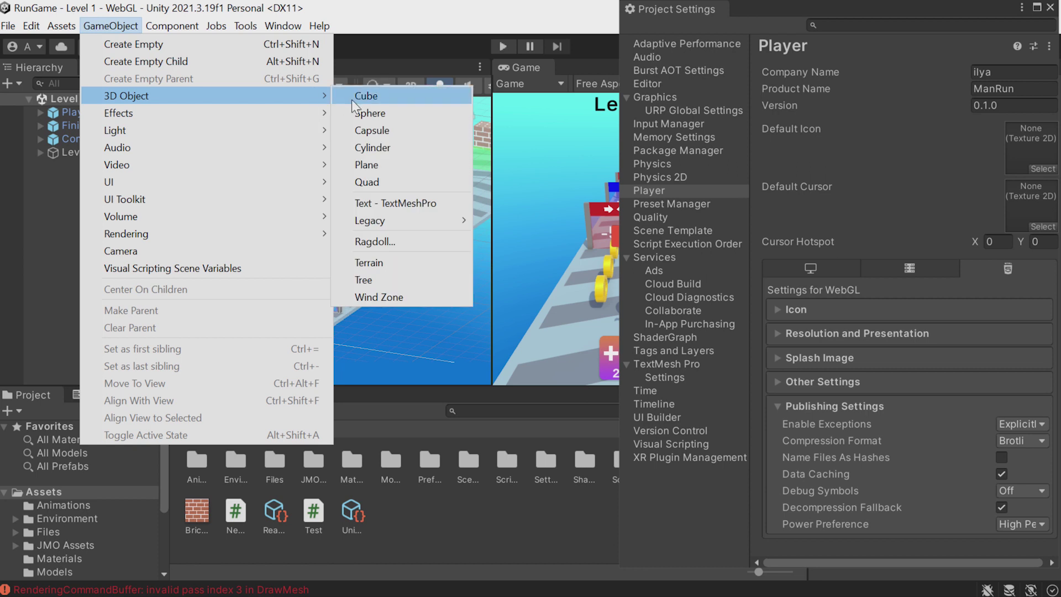
left_click(352, 99)
left_click_drag(349, 224, 303, 268)
key("f")
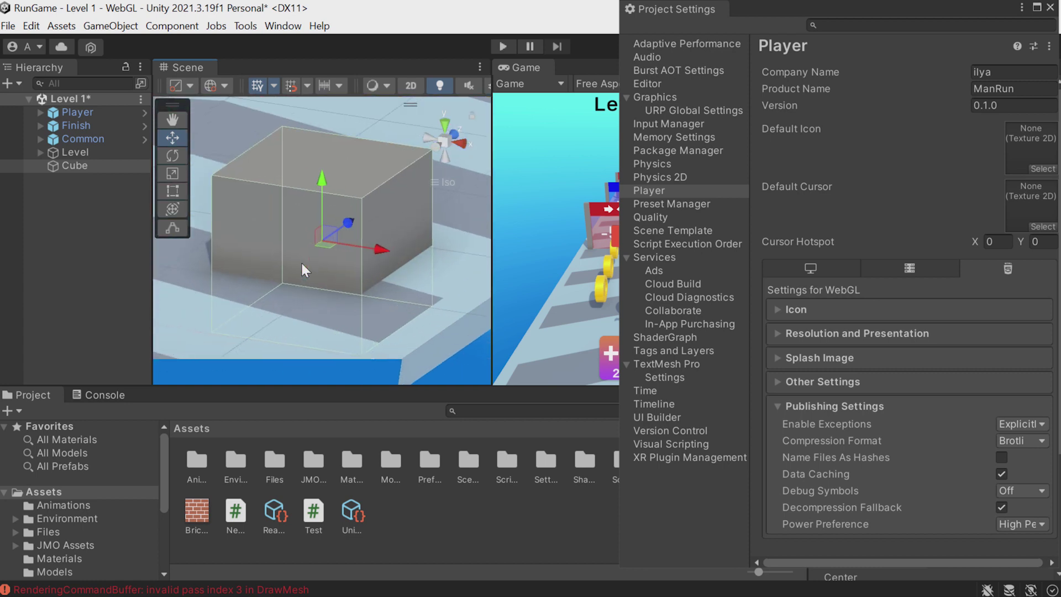
left_click_drag(323, 178, 337, 141)
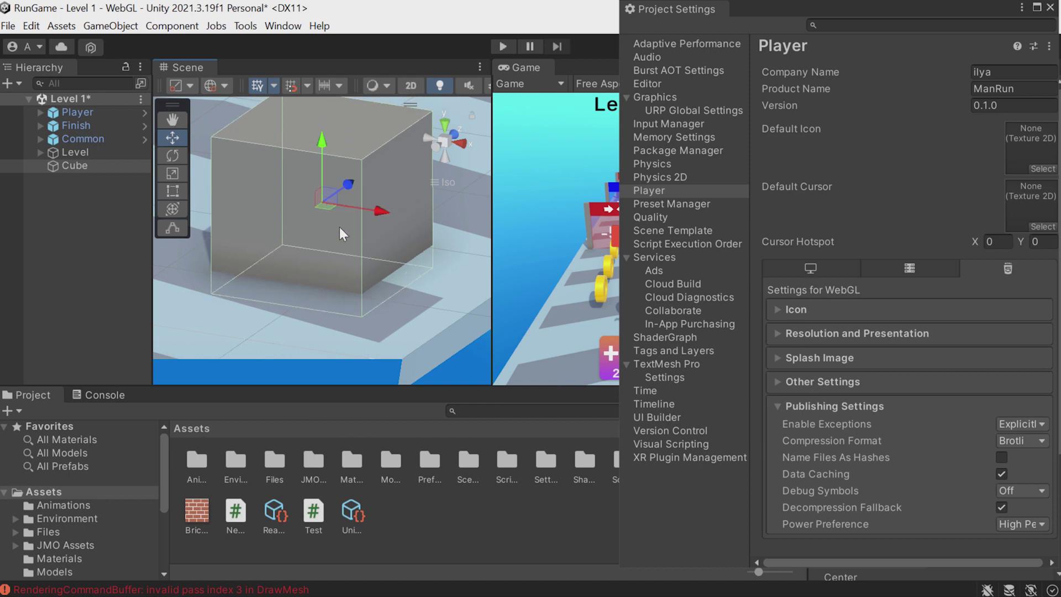
middle_click_drag(358, 227, 326, 234)
Resize the Scene and Game views, delete the test Cube, and open the Quality settings page.
left_click_drag(490, 222, 206, 229)
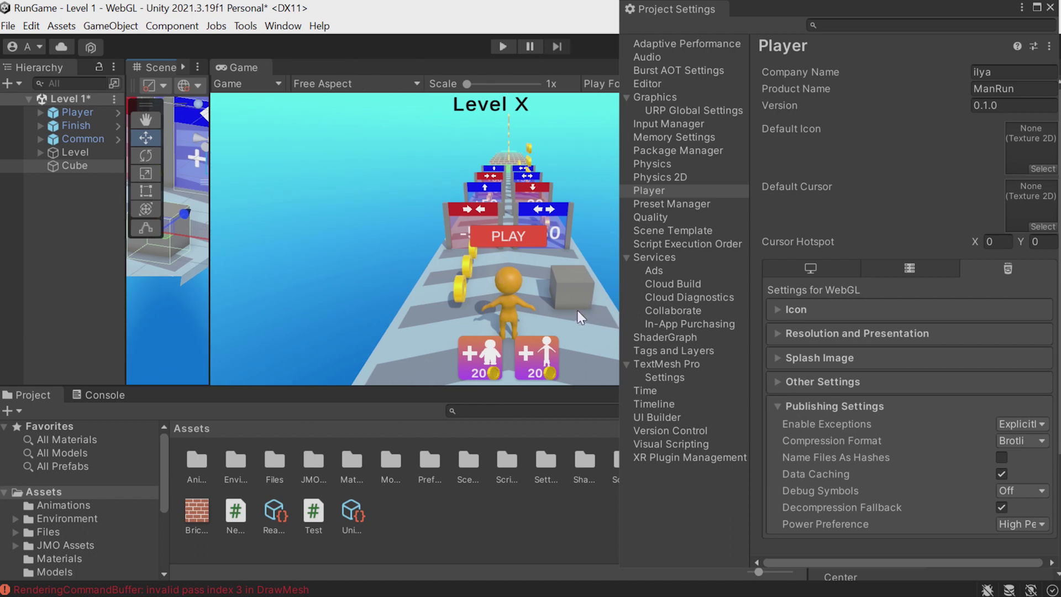
left_click_drag(210, 244, 426, 266)
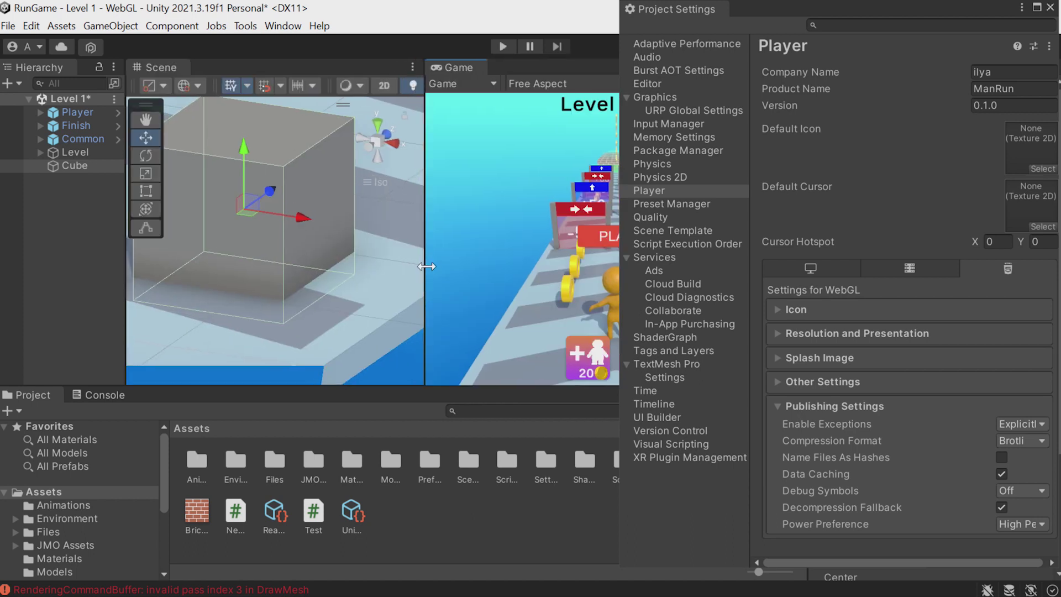
scroll(280, 265, "down", 5)
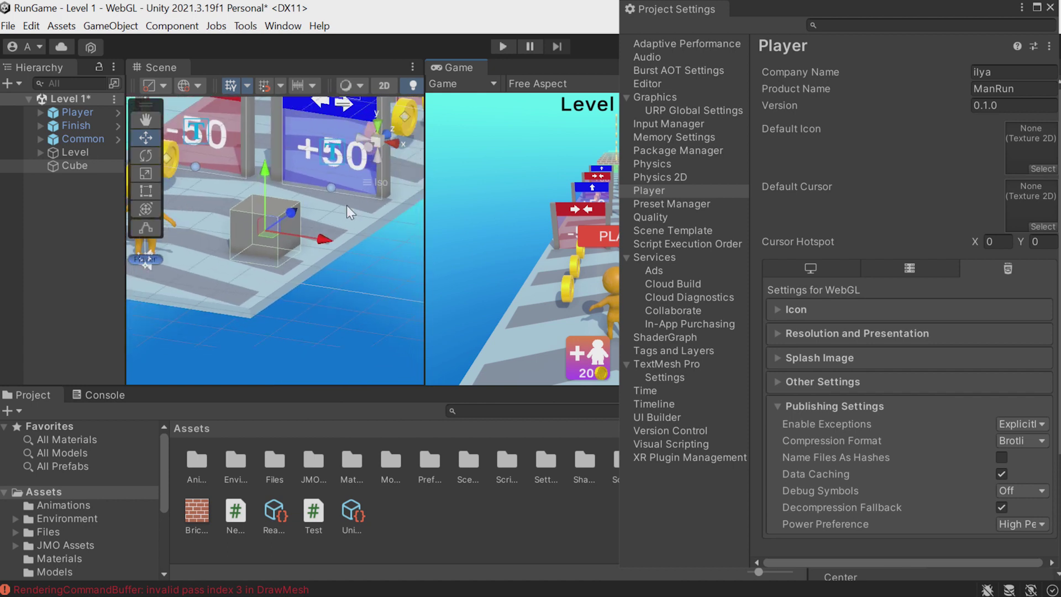
middle_click_drag(348, 213, 349, 257)
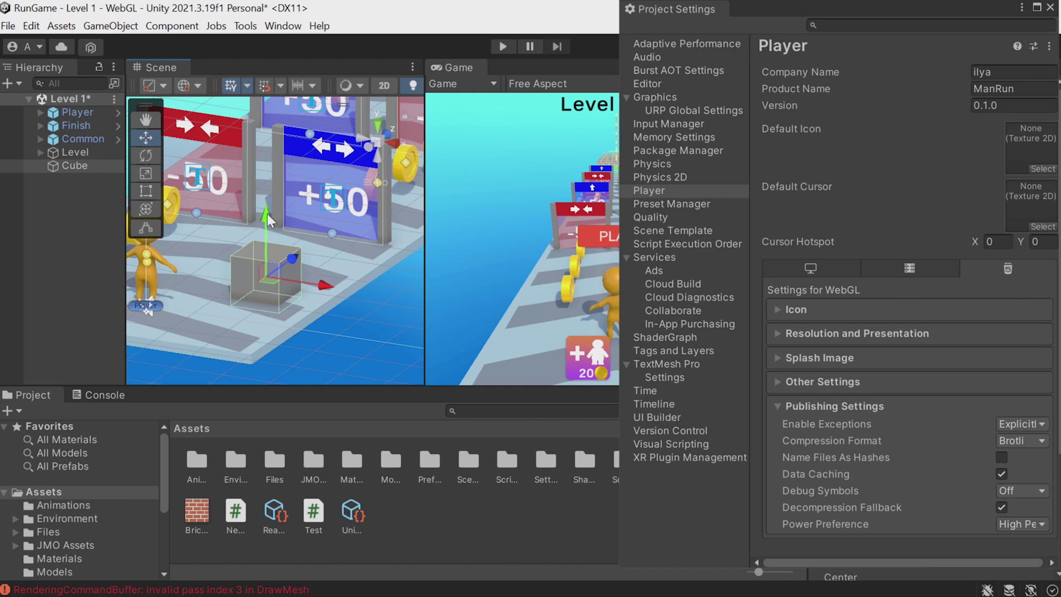
key("Delete")
left_click(650, 217)
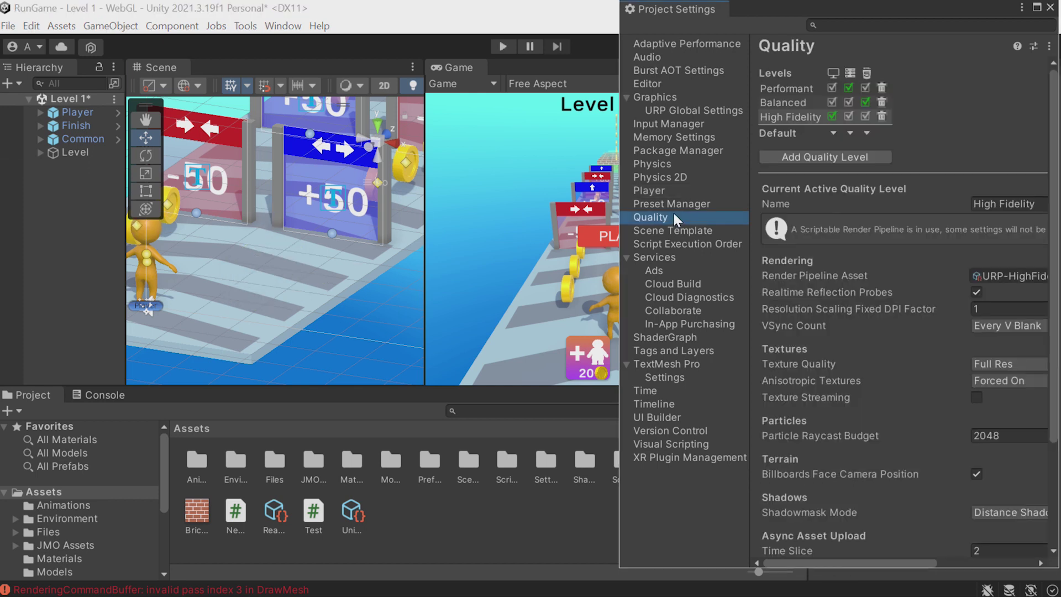
Locate and select the URP-HighFidelity render pipeline asset, closing the floating Project Settings window.
left_click_drag(619, 207, 525, 206)
scroll(833, 299, "down", 5)
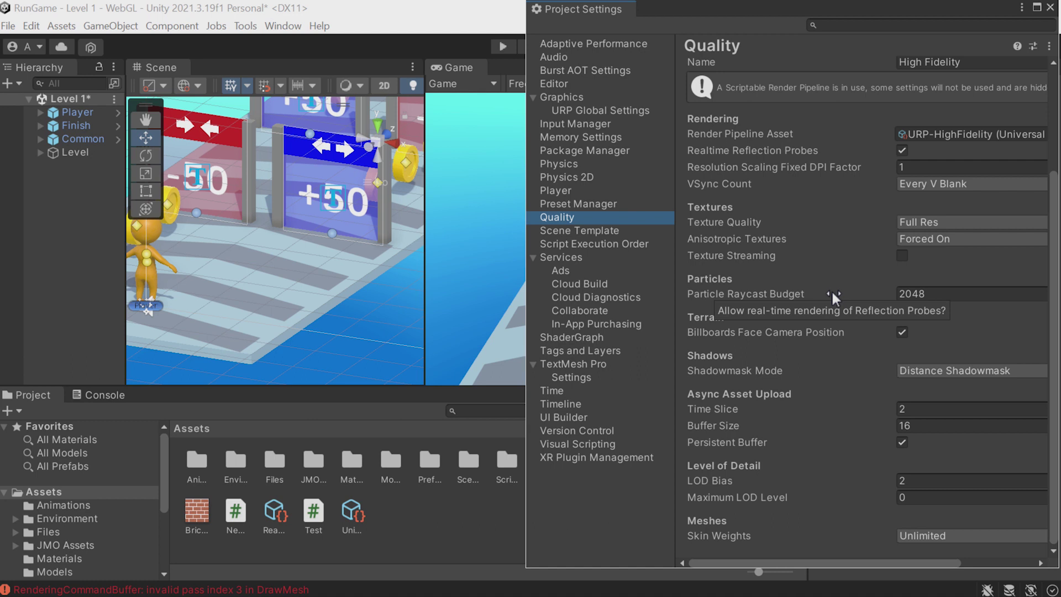
scroll(833, 299, "up", 2)
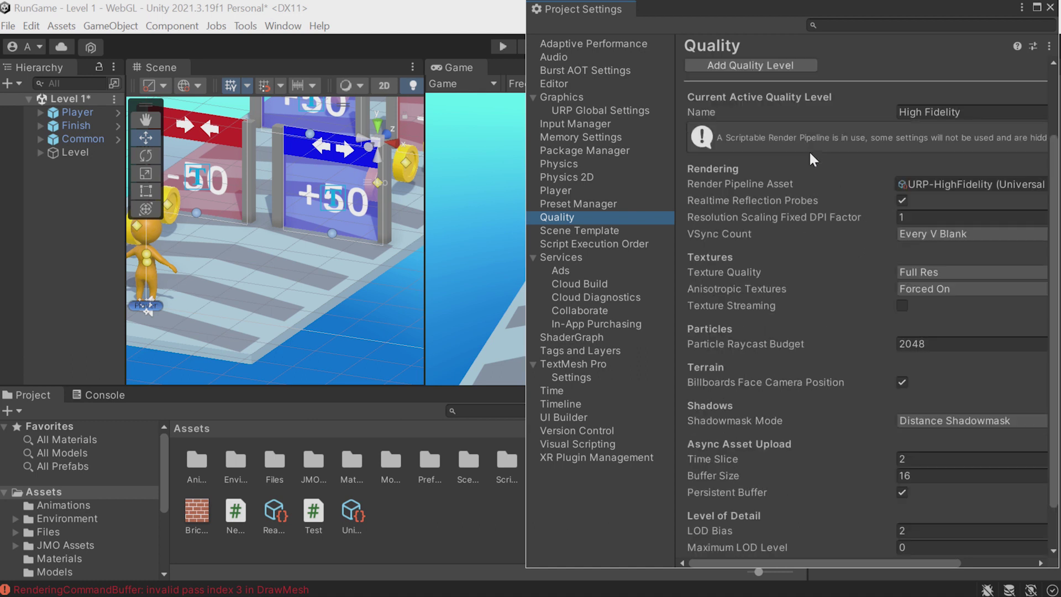
left_click(913, 186)
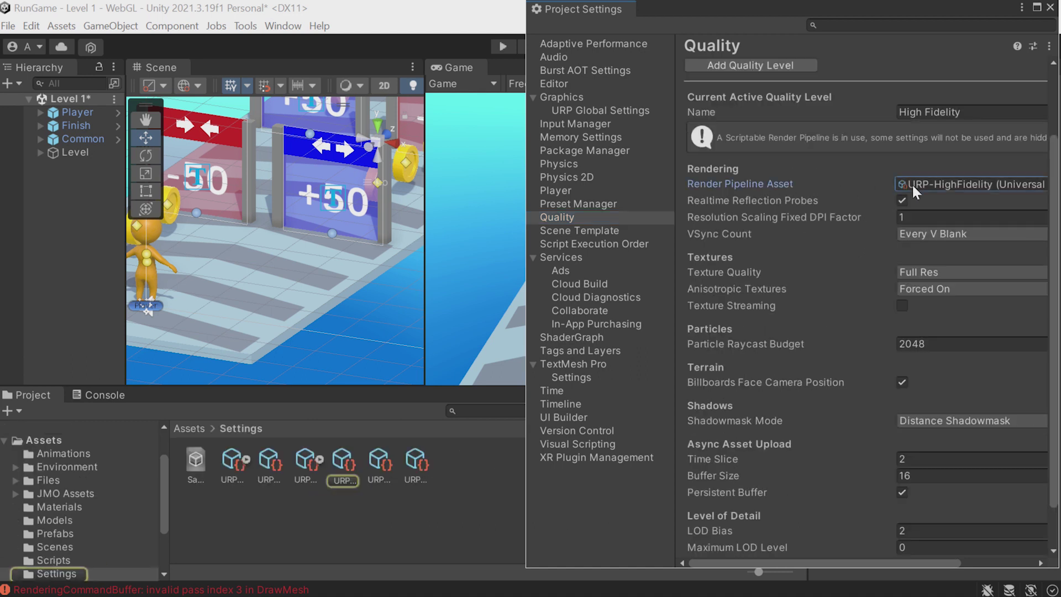
left_click(348, 458)
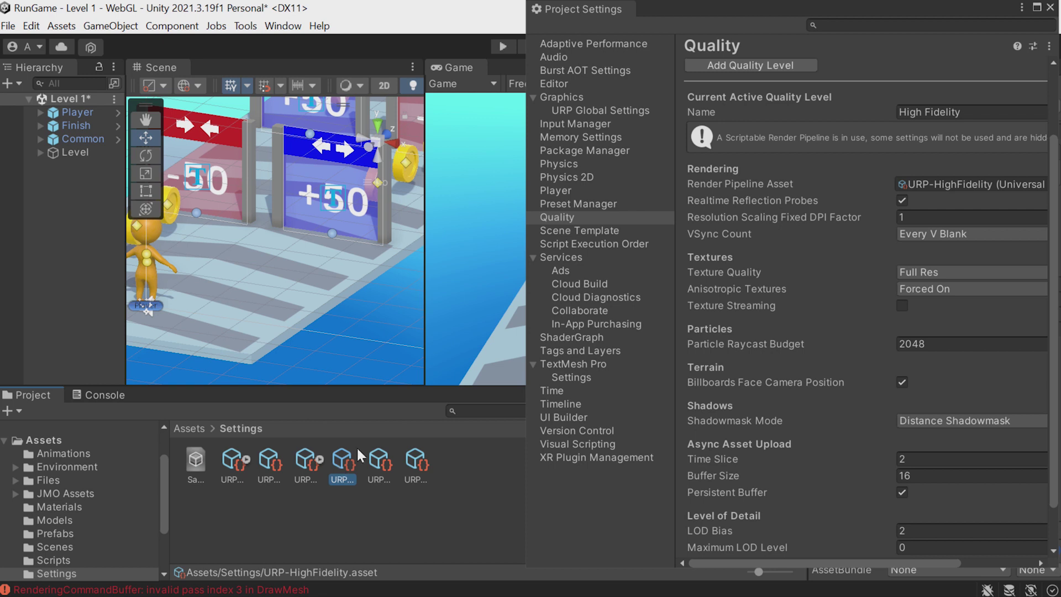
left_click(1050, 7)
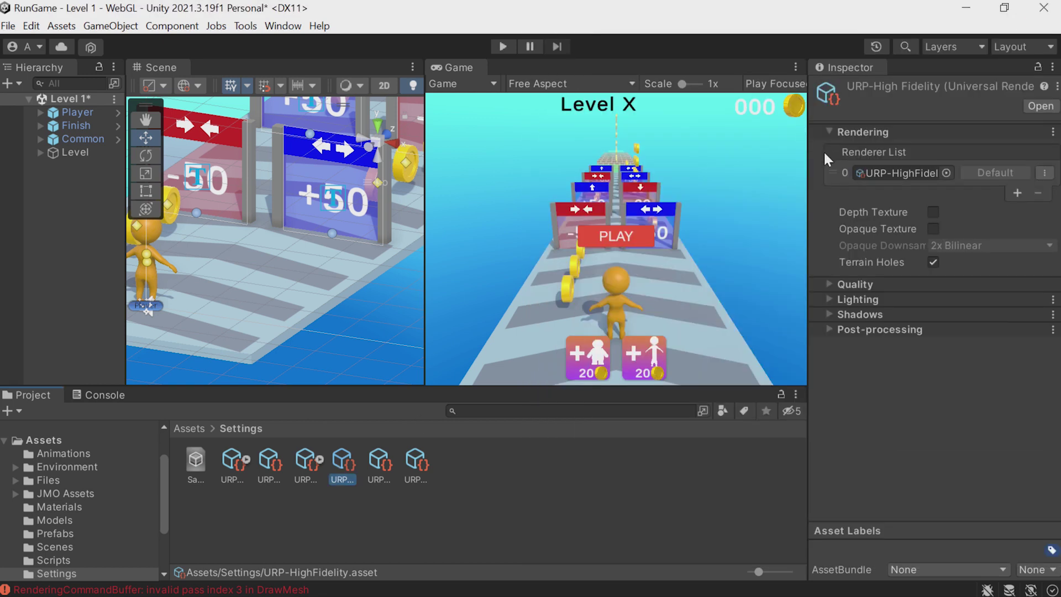
Open its URP-HighFidelity-Renderer and switch off the SSAO renderer feature.
left_click_drag(808, 165, 705, 172)
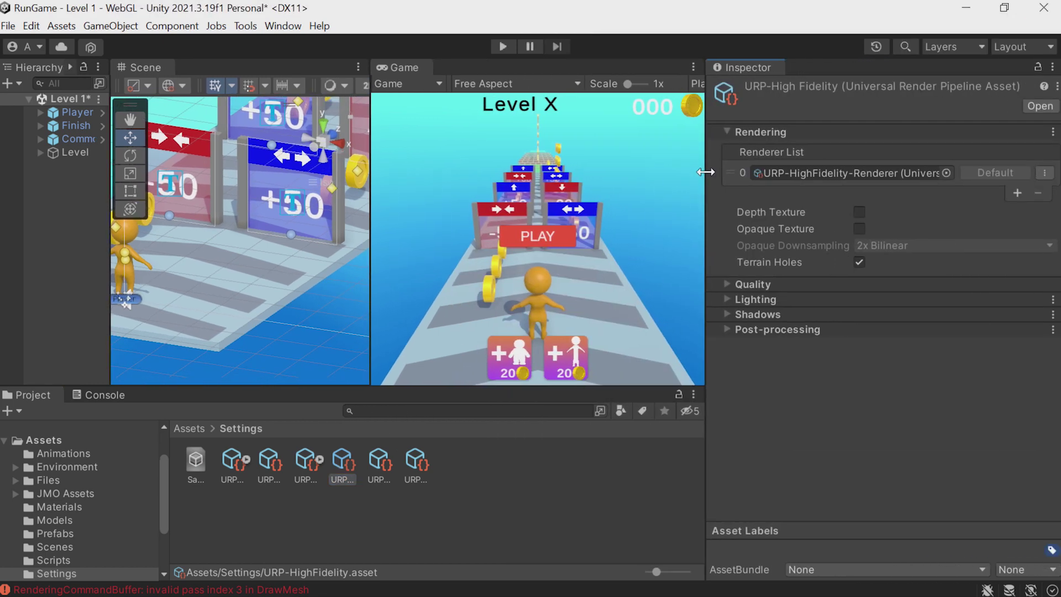
left_click(876, 172)
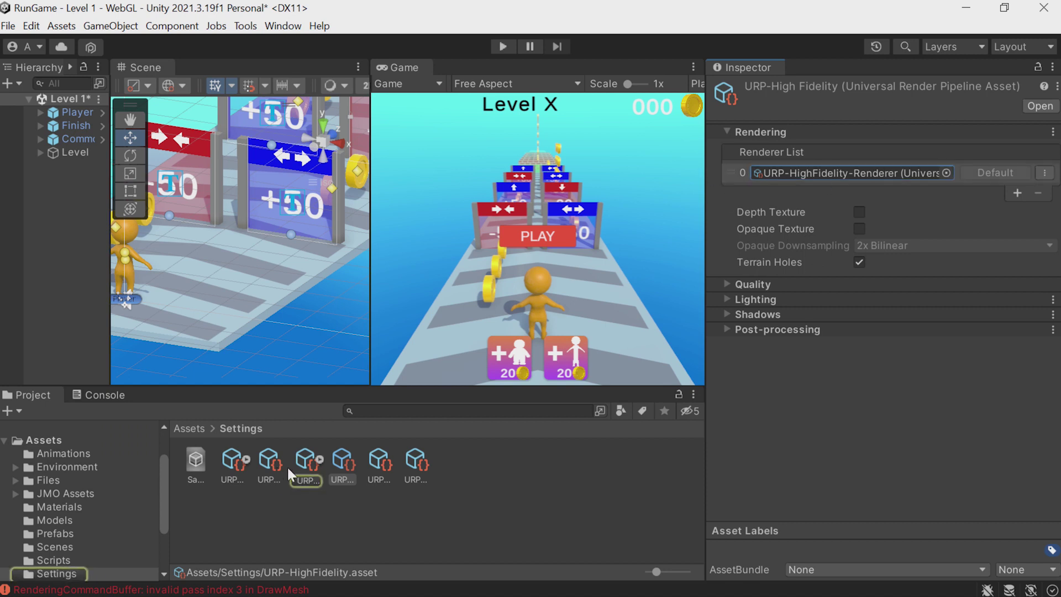
left_click(304, 473)
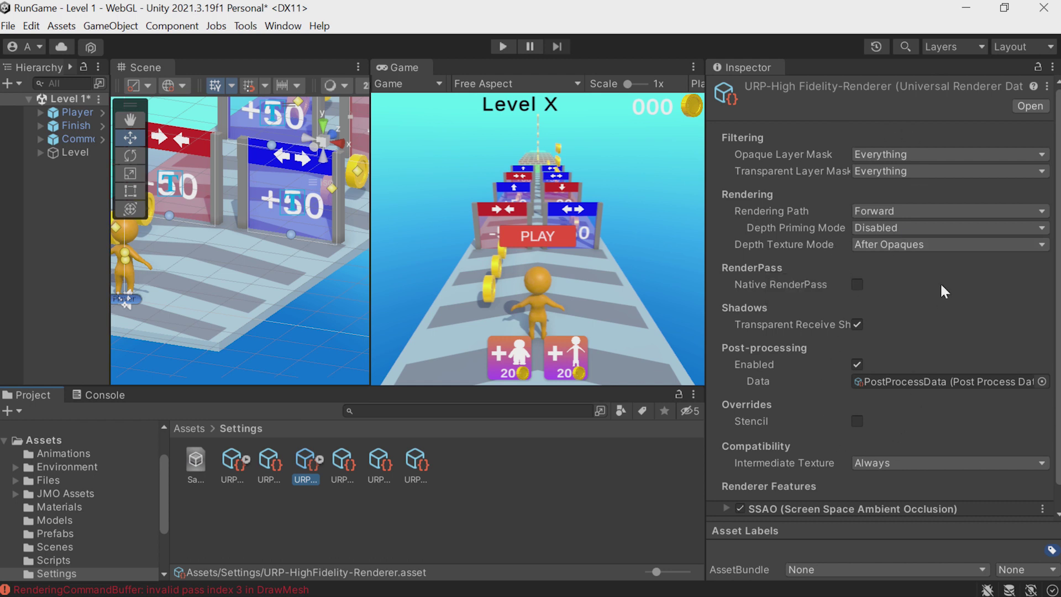
scroll(940, 285, "down", 1)
left_click(739, 483)
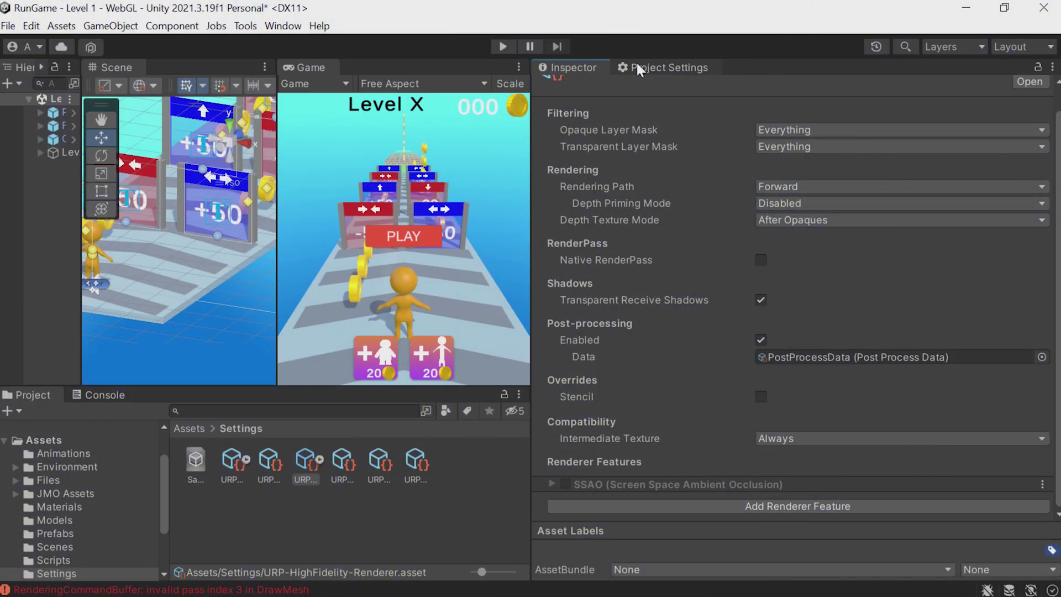
Return to the Quality settings, select Performant, then make High Fidelity active again.
left_click(637, 67)
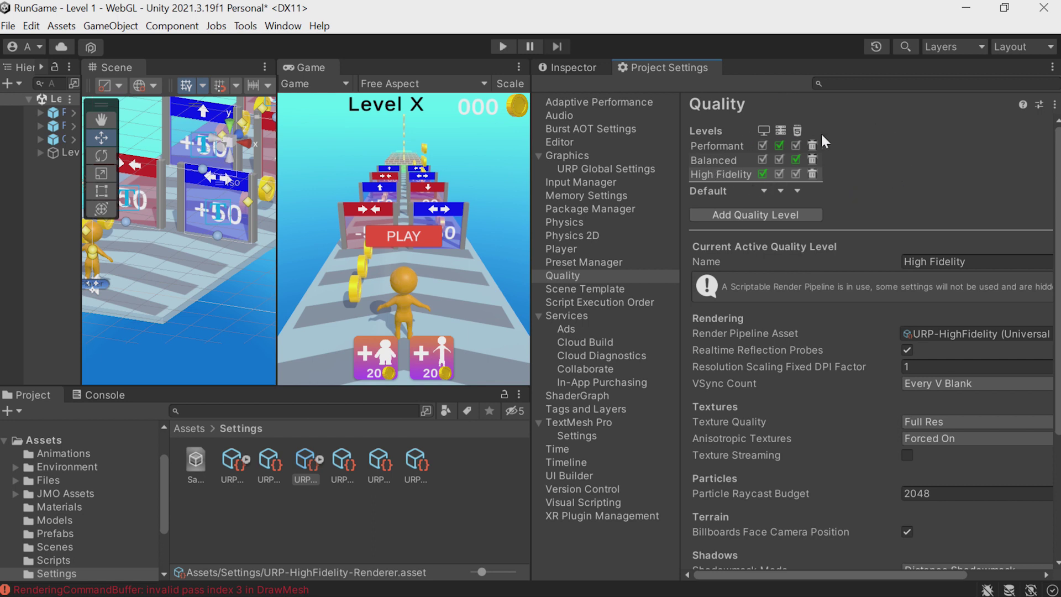
left_click(741, 146)
left_click(721, 174)
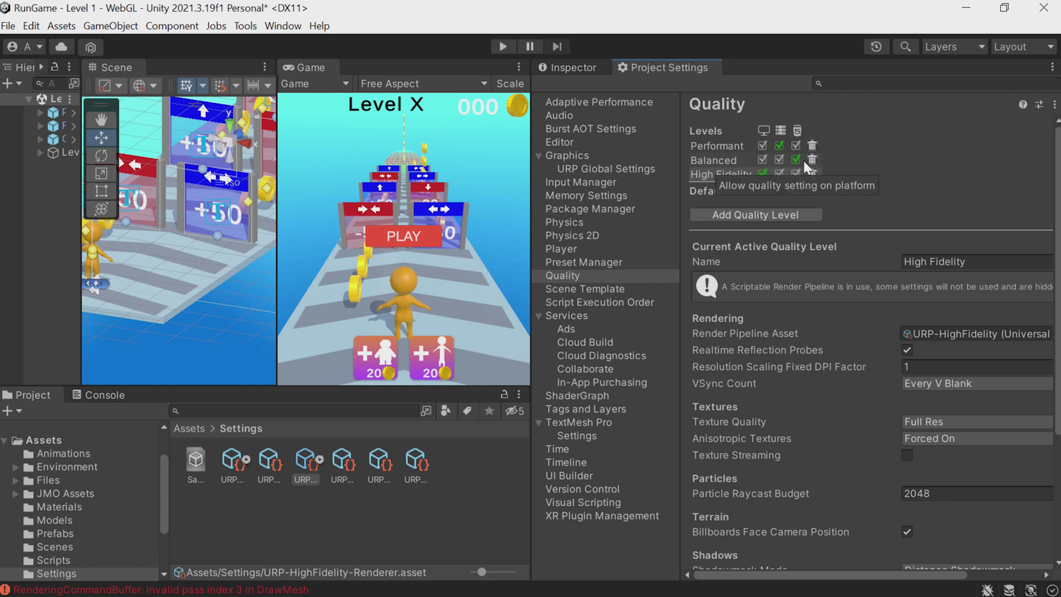
Delete the Performant and Balanced quality levels, leaving High Fidelity with URP-HighFidelity.
left_click(812, 143)
left_click(812, 145)
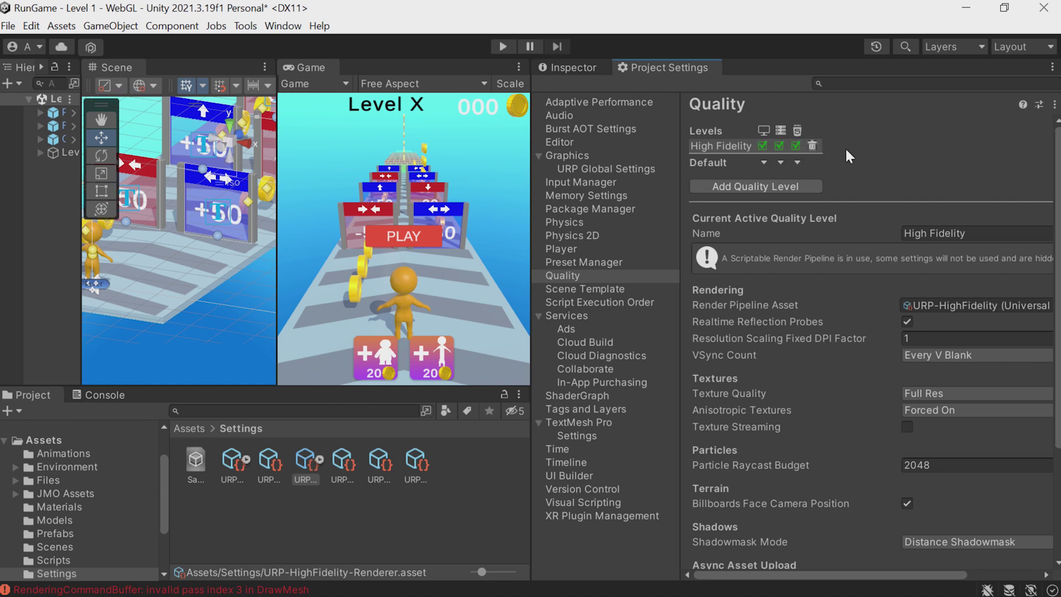
left_click(936, 304)
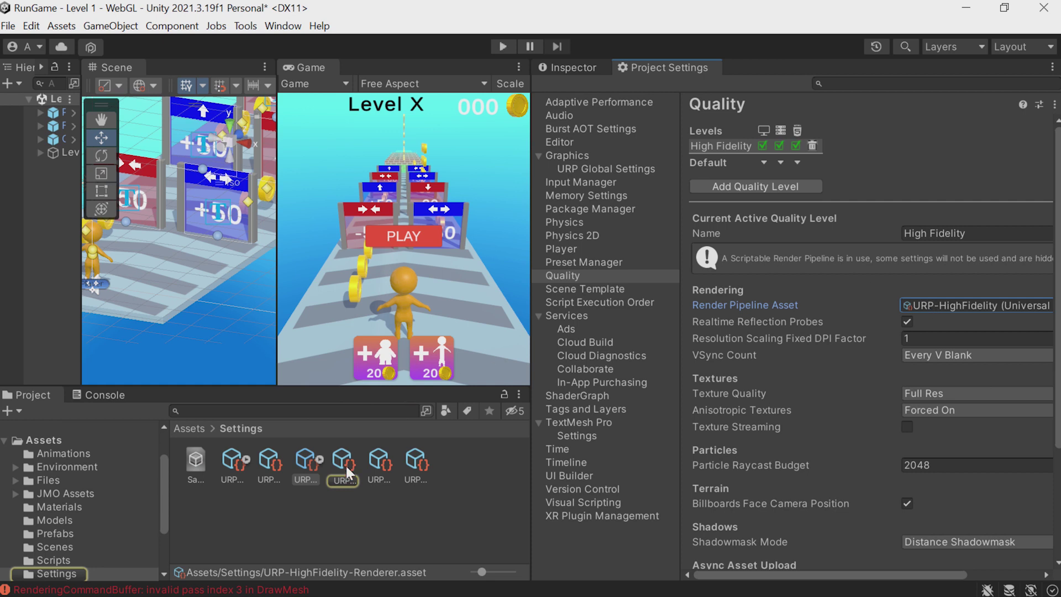
Bring the Inspector and Quality settings back and widen the Game view.
left_click(568, 71)
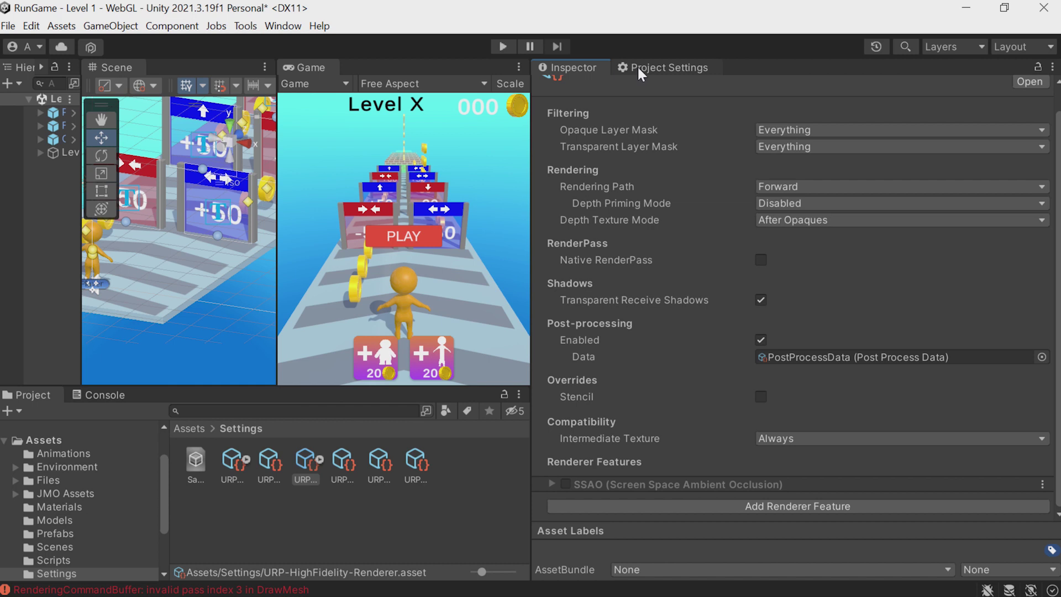
scroll(661, 164, "up", 1)
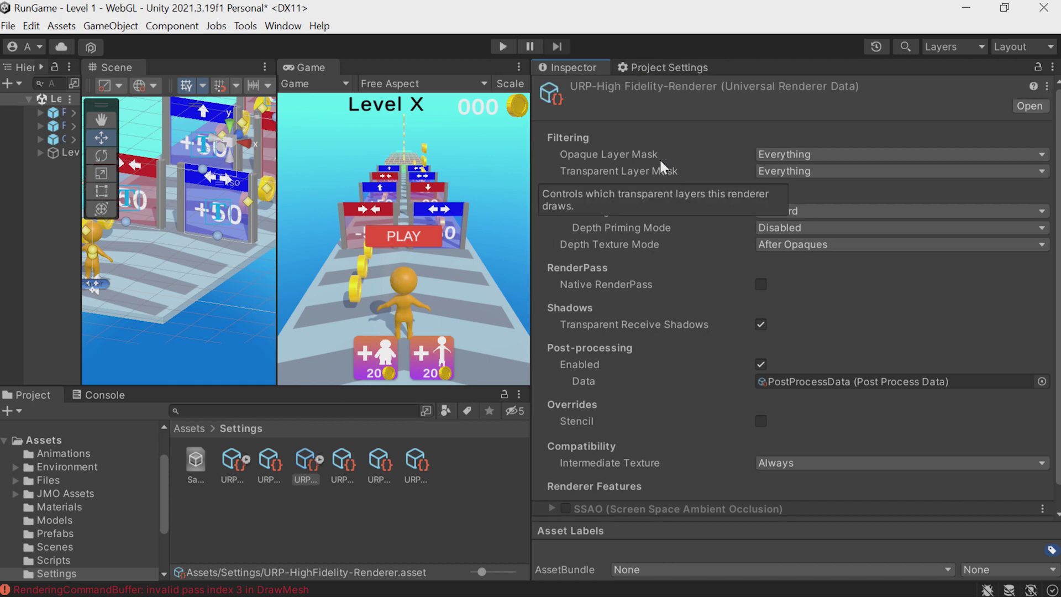
left_click(654, 65)
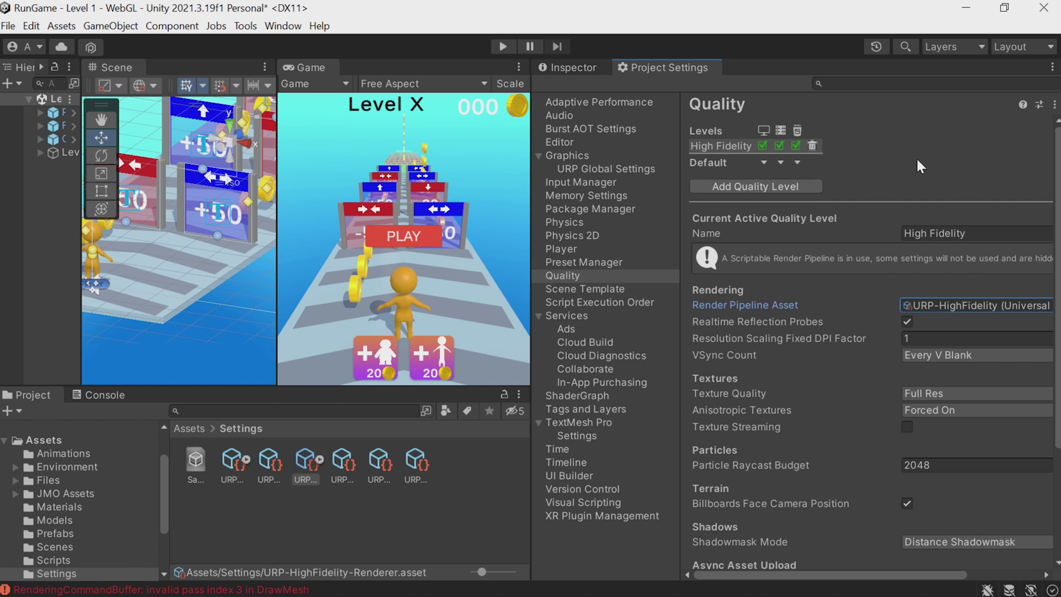
left_click_drag(530, 249, 678, 253)
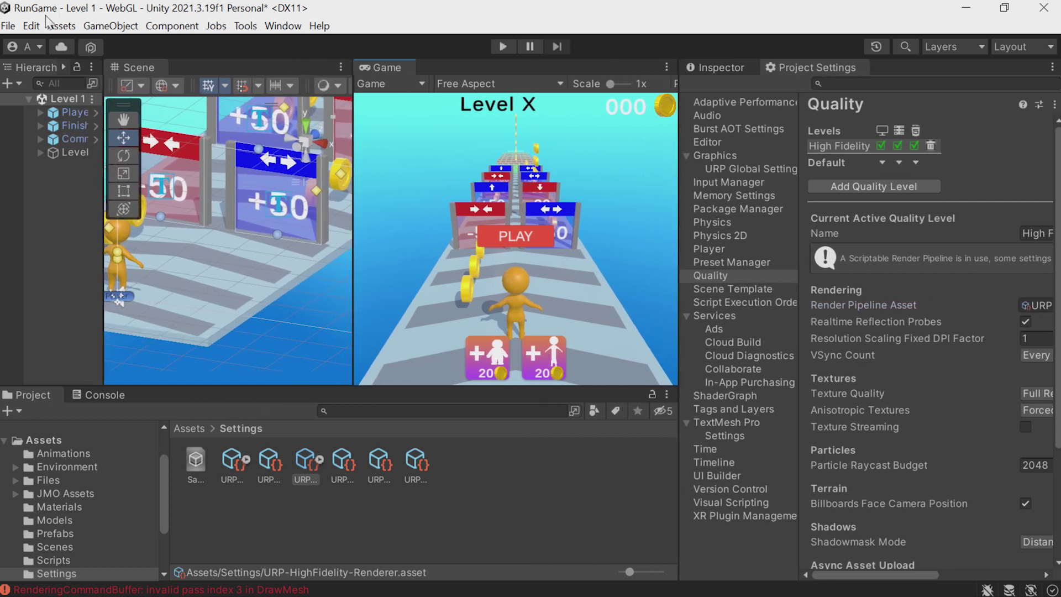
Open Build Settings from the File menu and start the WebGL build.
left_click(8, 26)
left_click(39, 211)
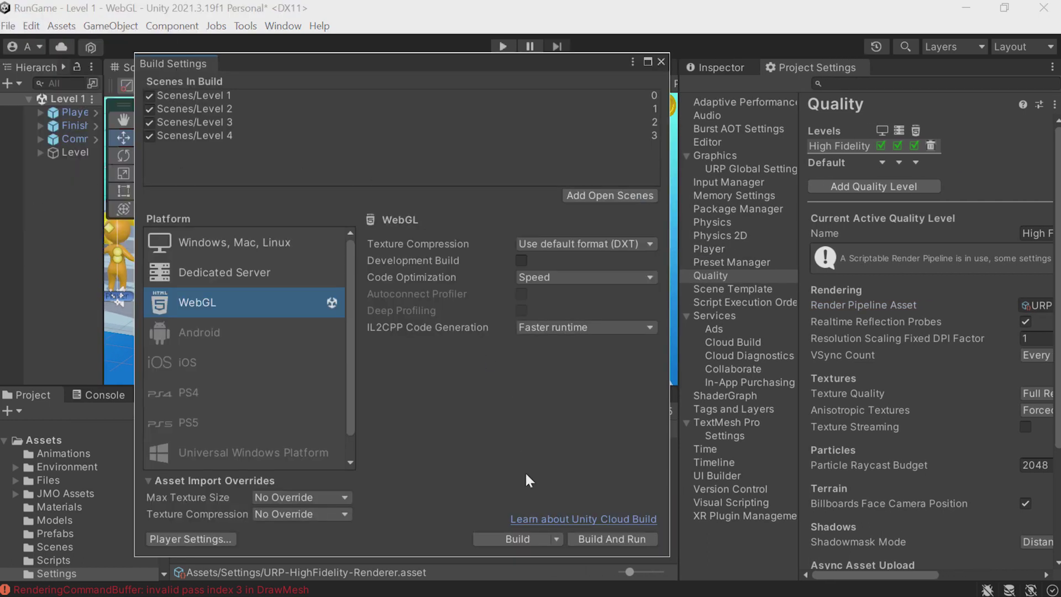
left_click(518, 539)
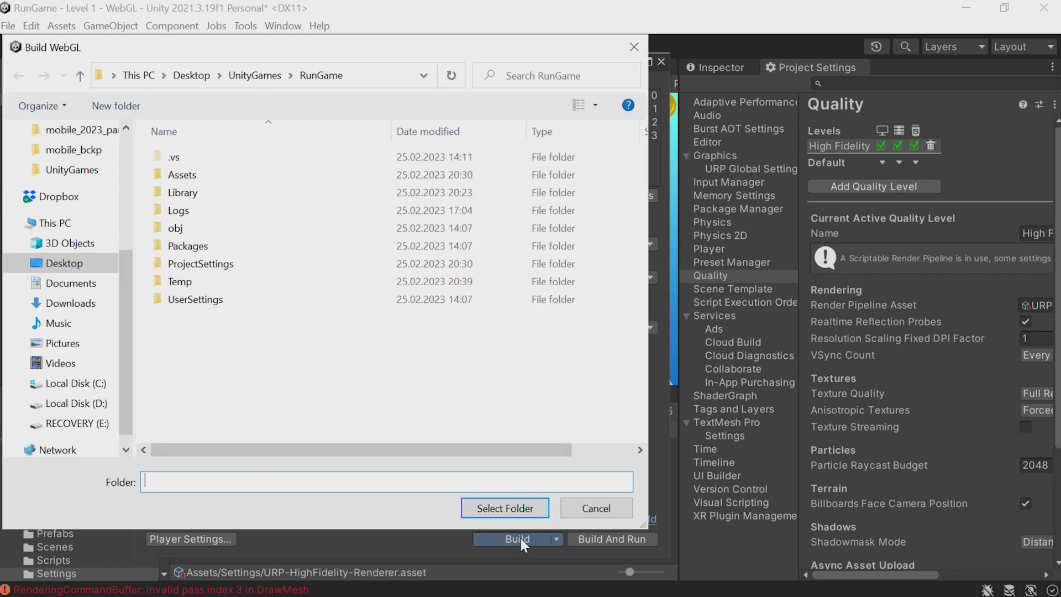
Create a ManRun_Build folder in RunGame as the output and save Level 1 to build.
right_click(217, 345)
mouse_move(232, 306)
left_click(293, 314)
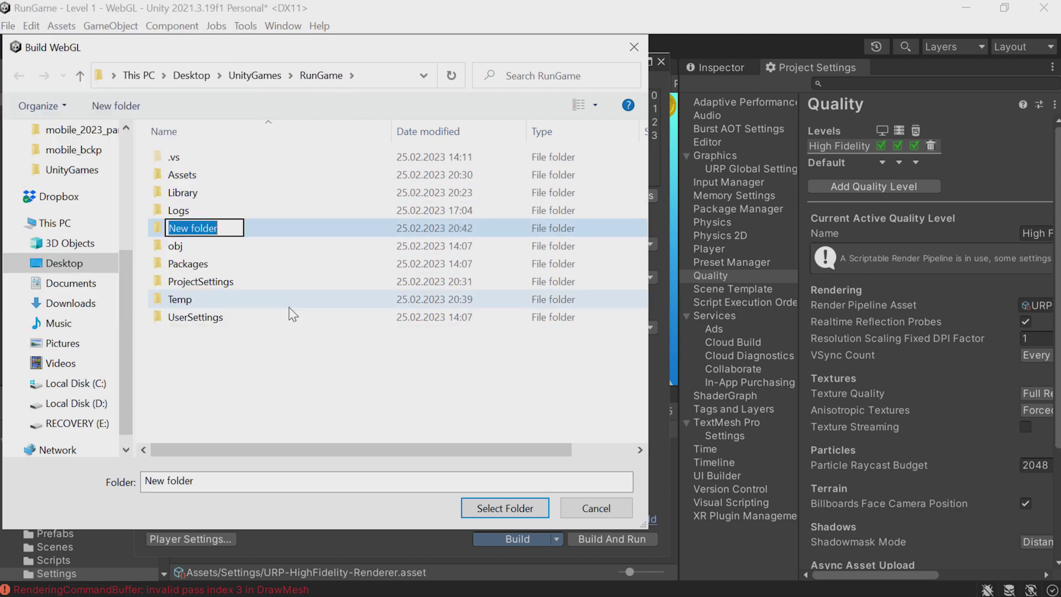
type("ManRun_Build")
key("Return")
key("Return")
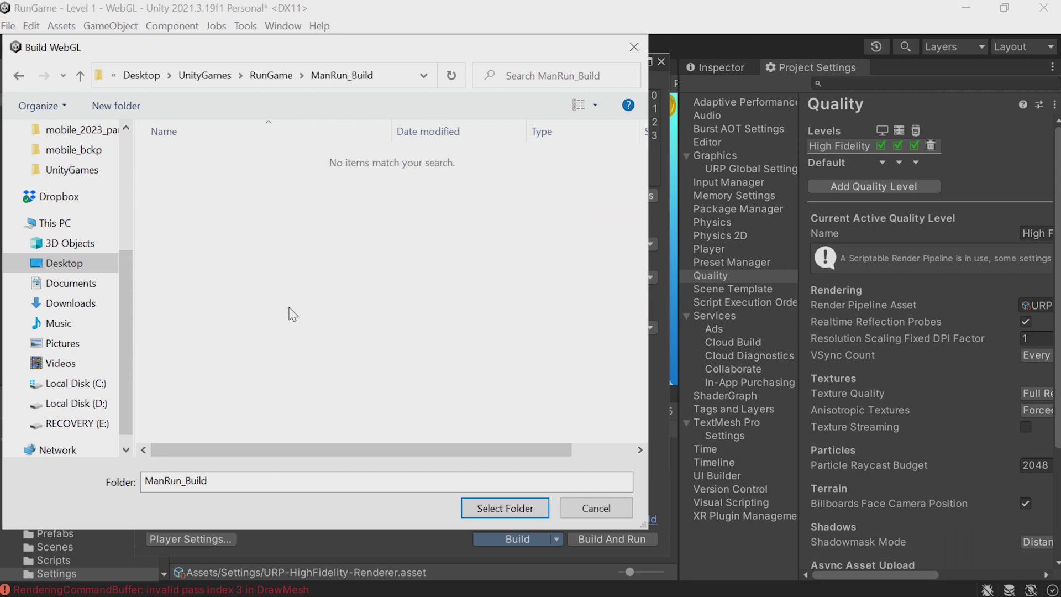
left_click(501, 509)
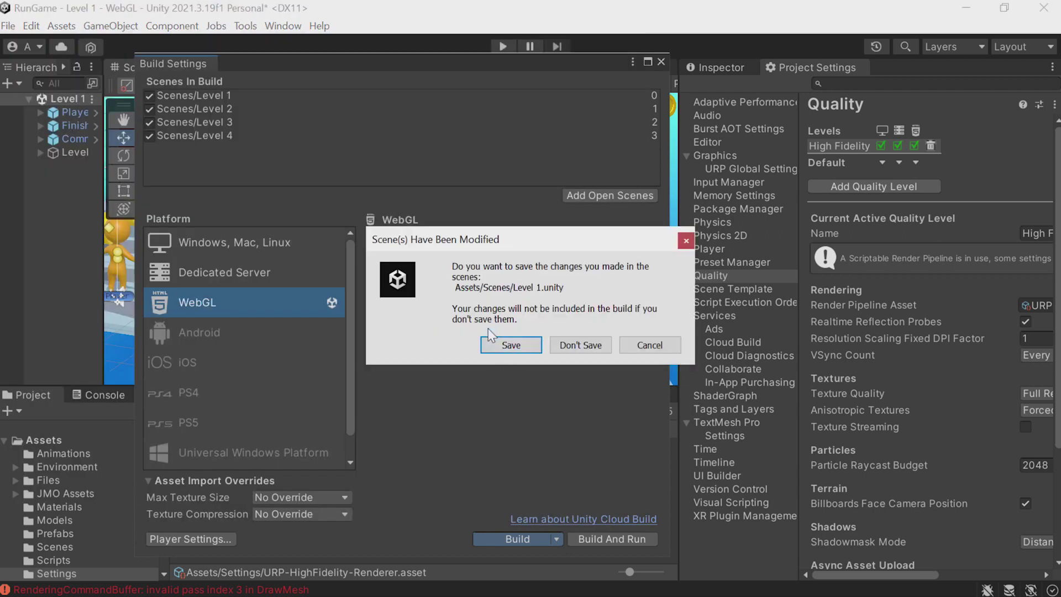
left_click(525, 346)
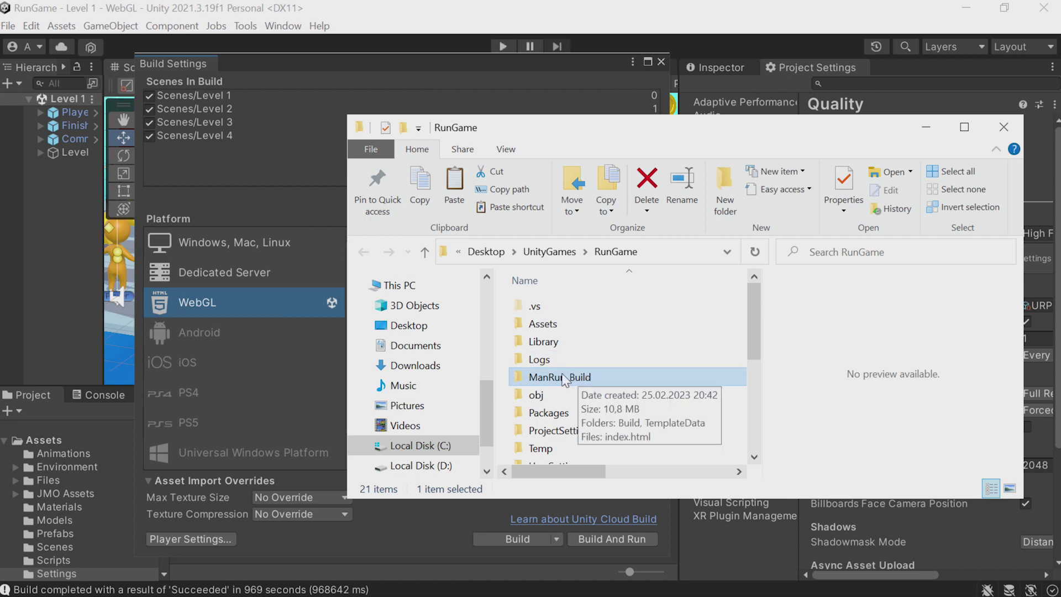
Open the ManRun_Build folder, close Build Settings and read the 969-second build-succeeded Console message.
double_click(586, 381)
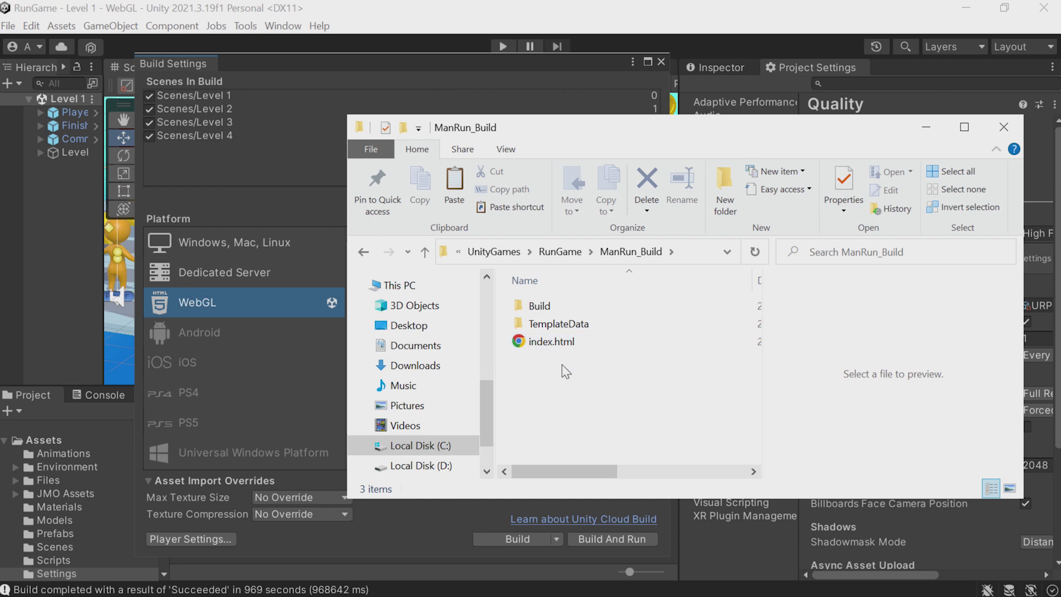
left_click(23, 392)
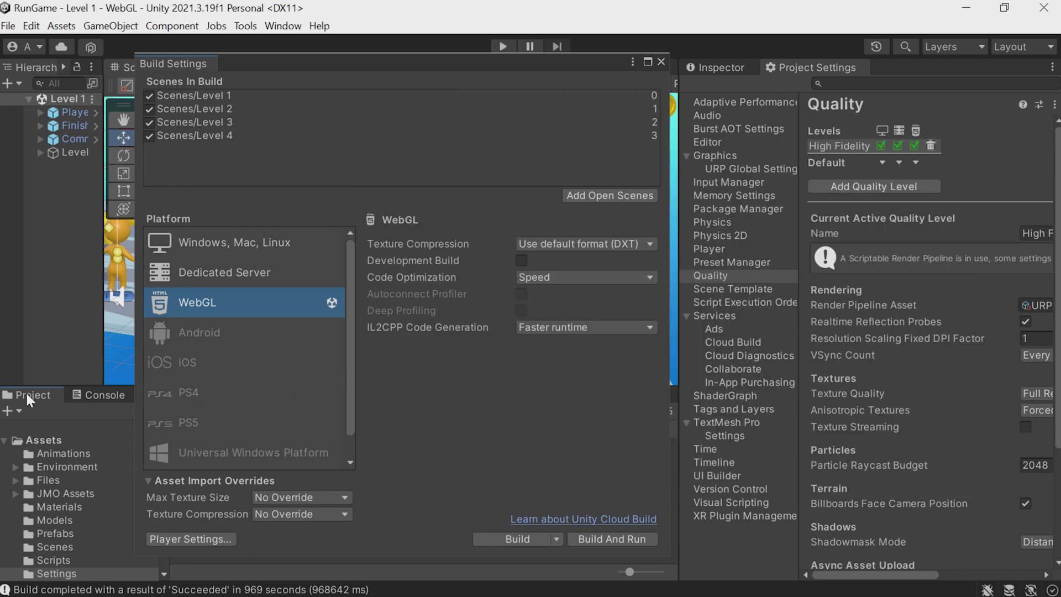
left_click(85, 394)
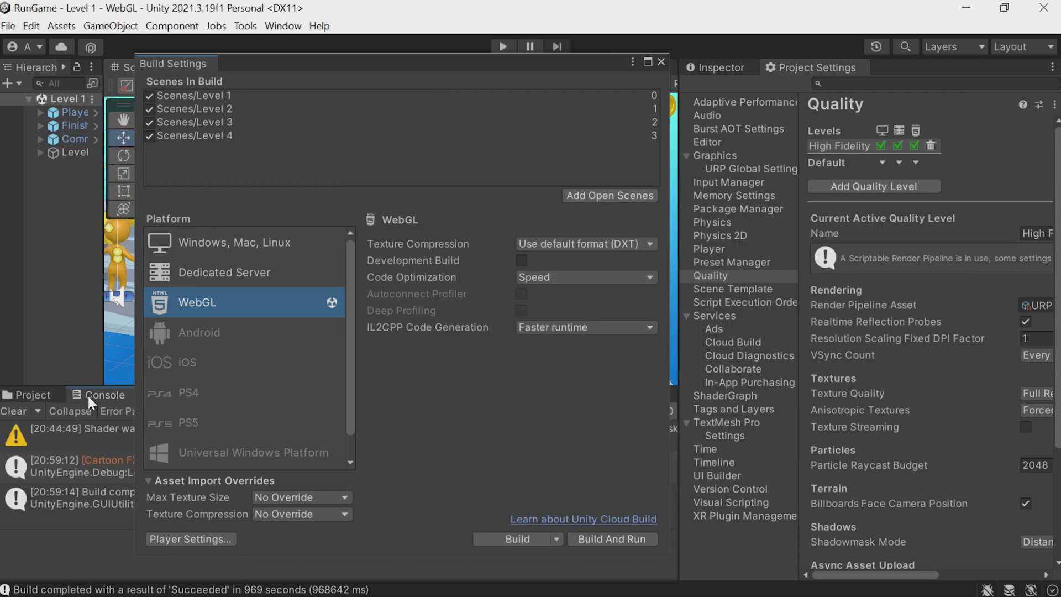
left_click(661, 61)
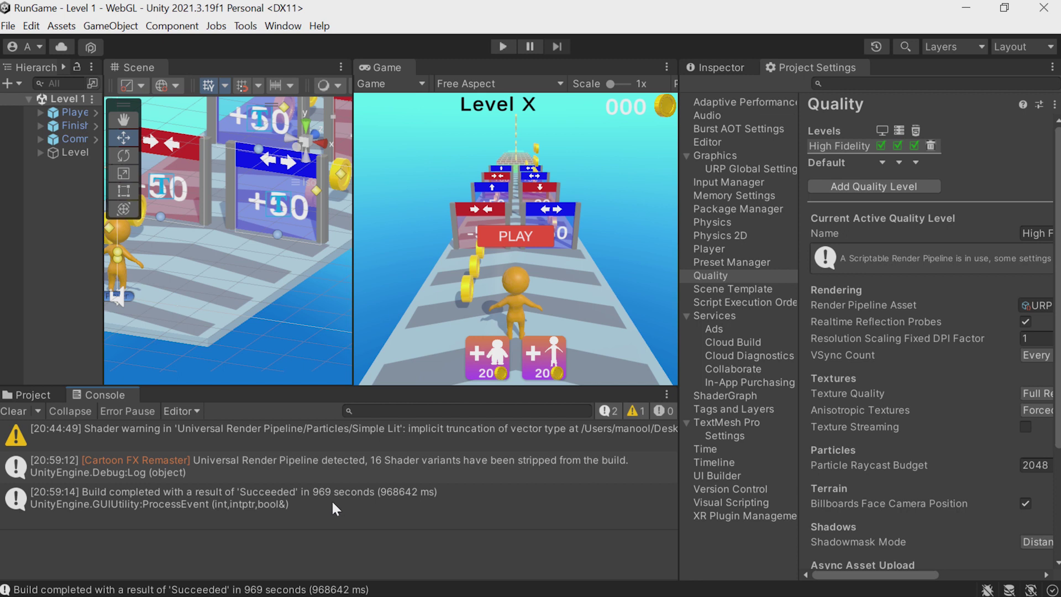
left_click(298, 503)
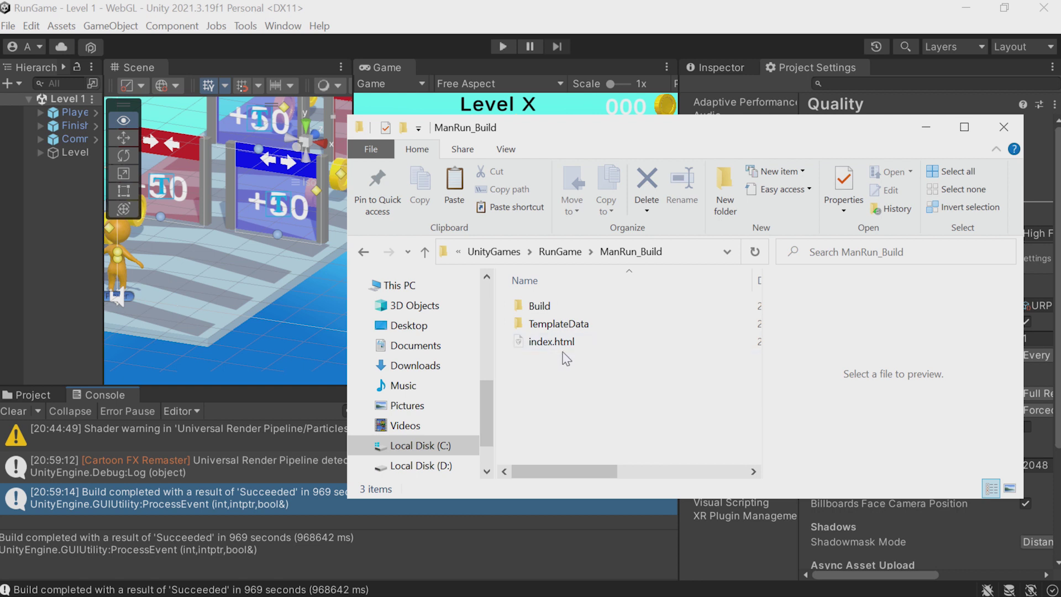
Look through the build's Build folder, then the TemplateData folder.
double_click(550, 312)
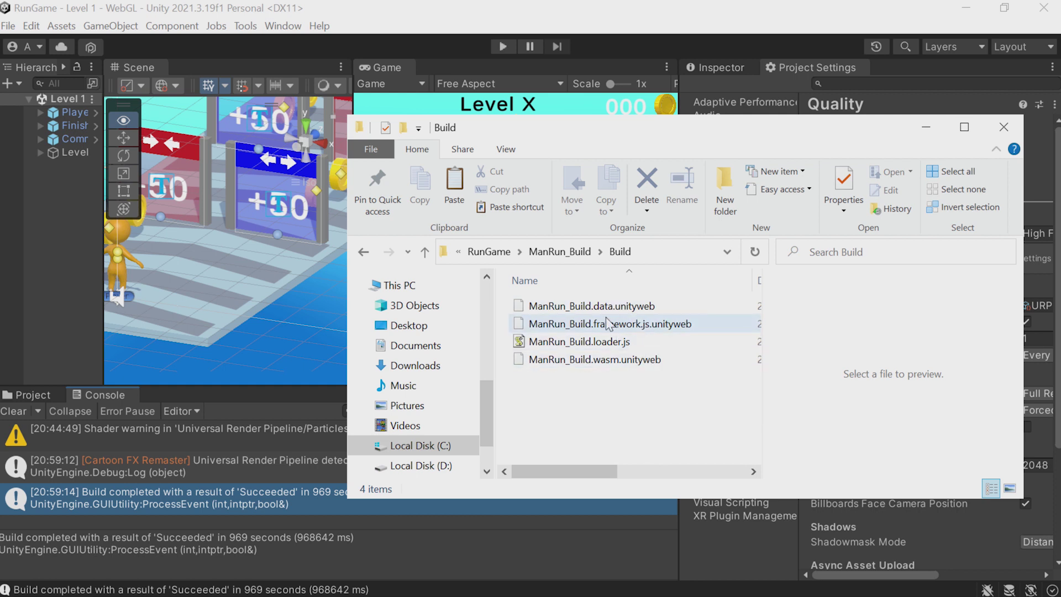
left_click(575, 251)
double_click(570, 331)
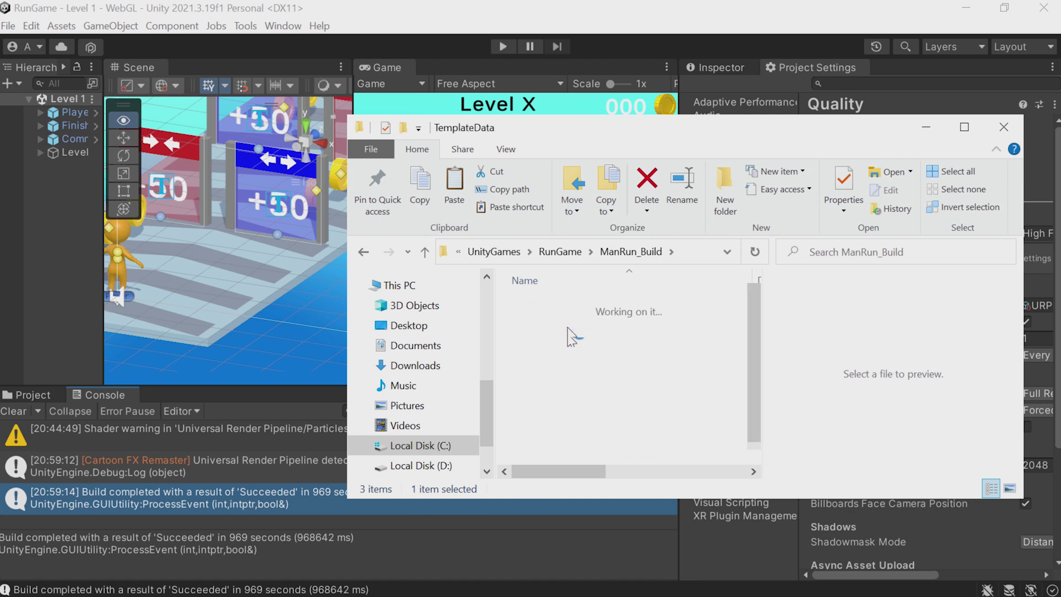
scroll(569, 332, "down", 4)
scroll(569, 332, "up", 4)
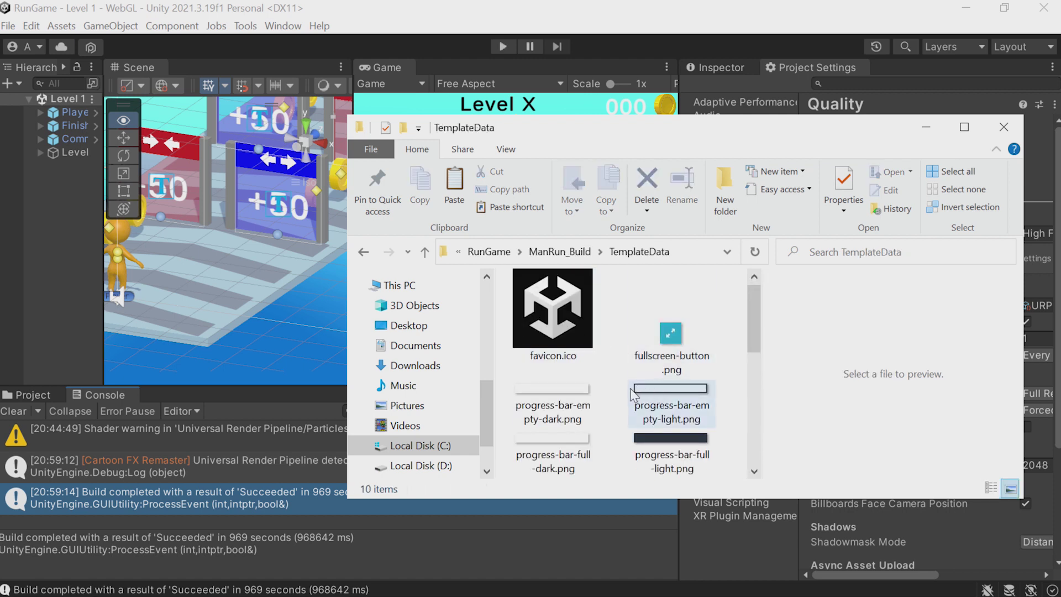
scroll(604, 387, "down", 4)
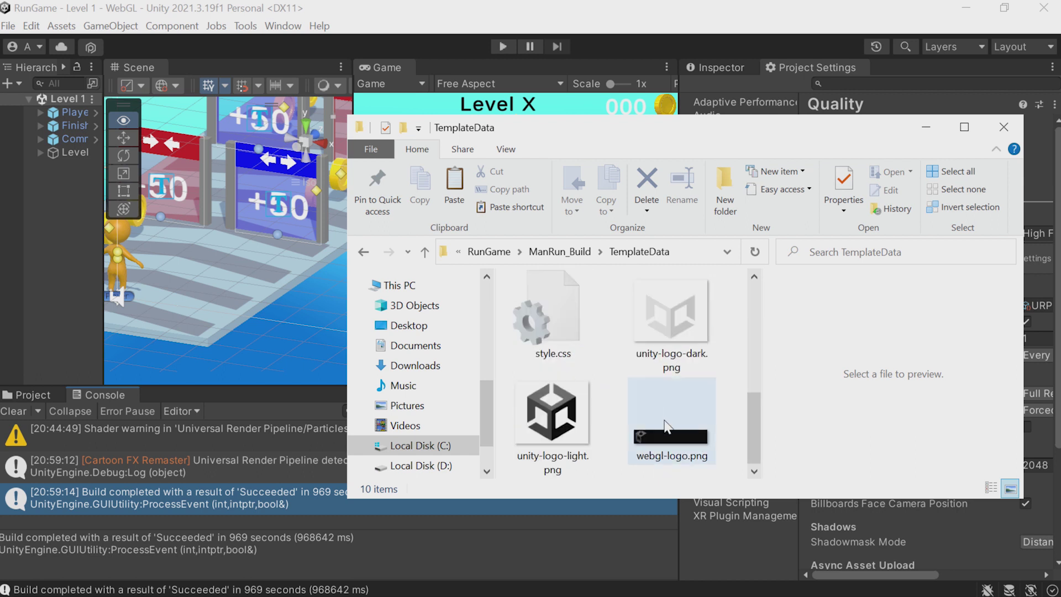
scroll(658, 406, "up", 1)
Return to ManRun_Build and open index.html, which reports a local web server is required.
scroll(658, 406, "up", 2)
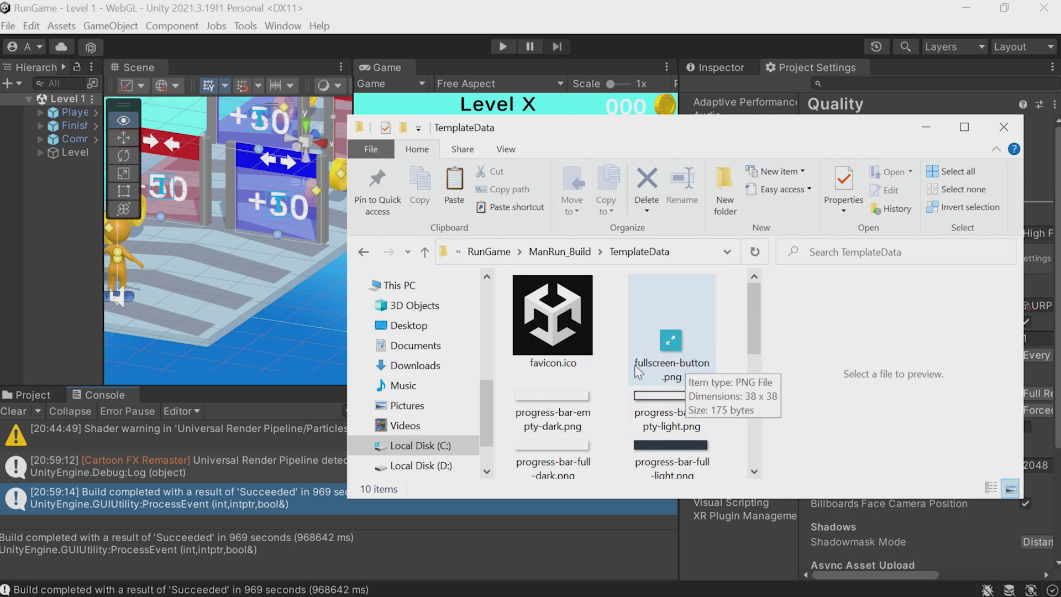
scroll(658, 365, "down", 2)
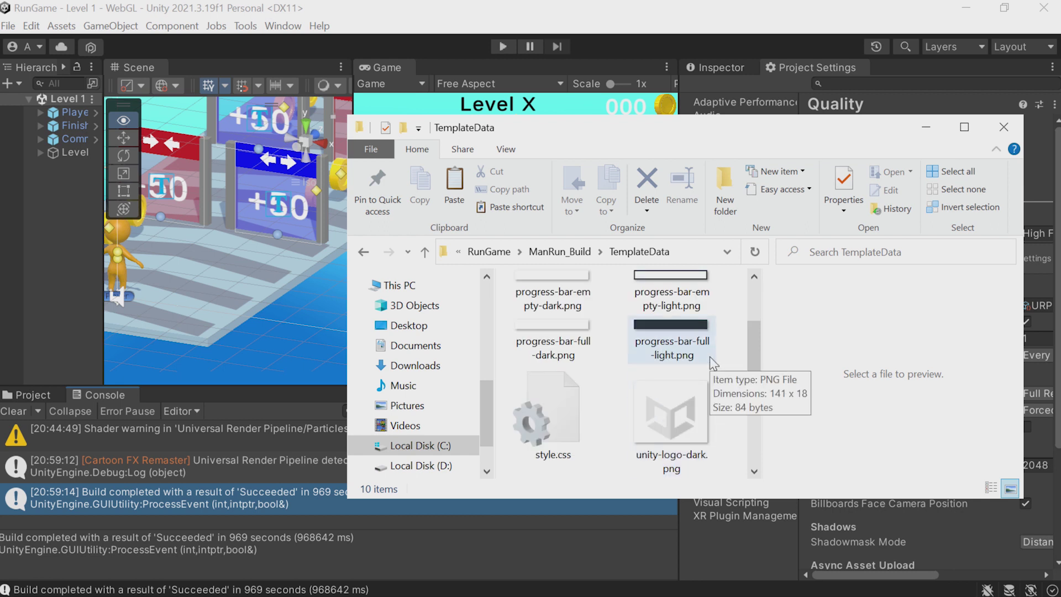
scroll(712, 362, "up", 2)
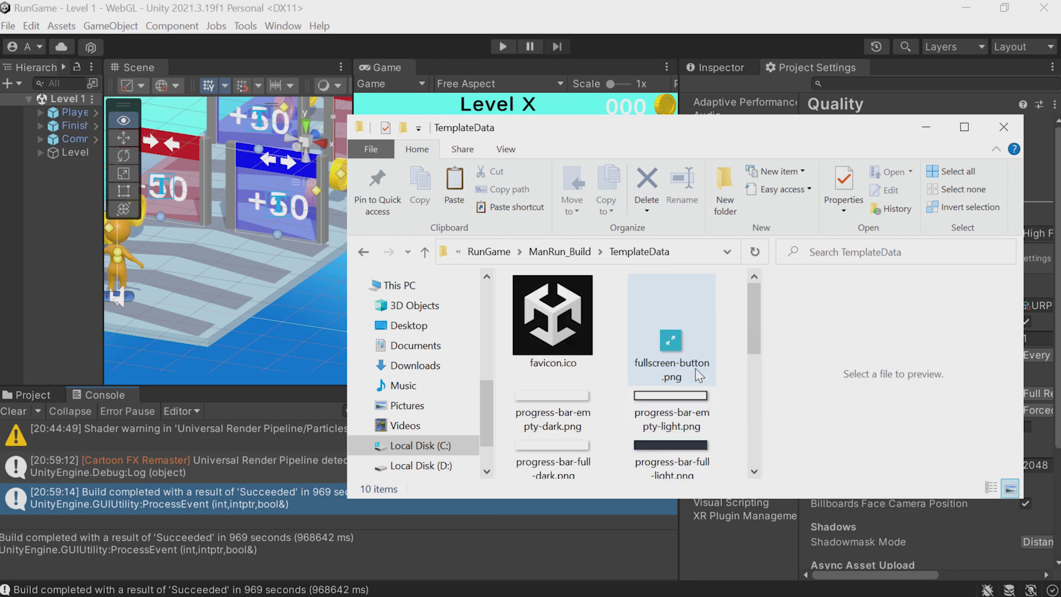
scroll(683, 399, "down", 3)
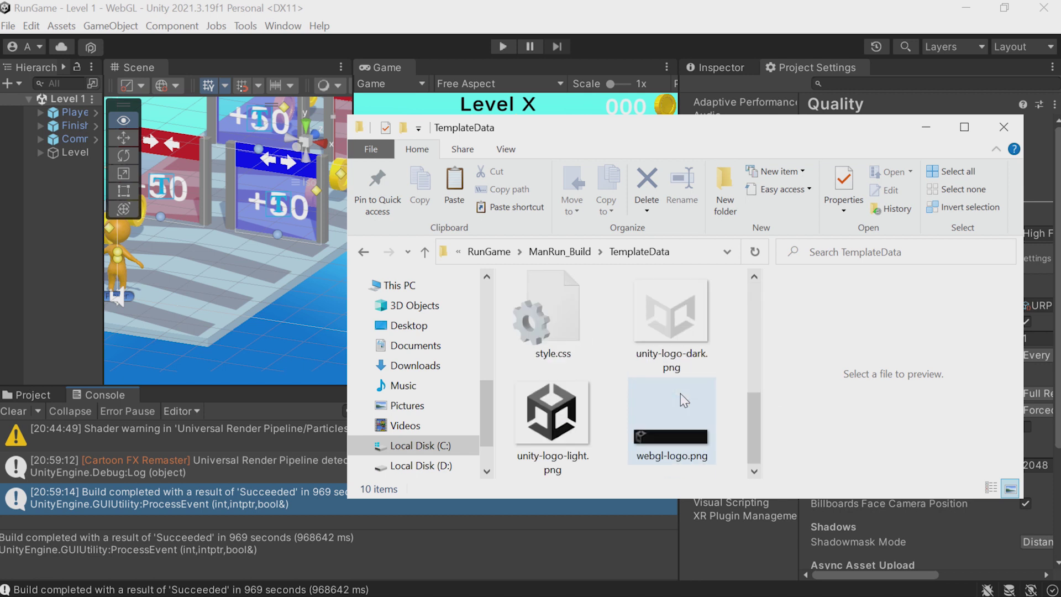
left_click(581, 256)
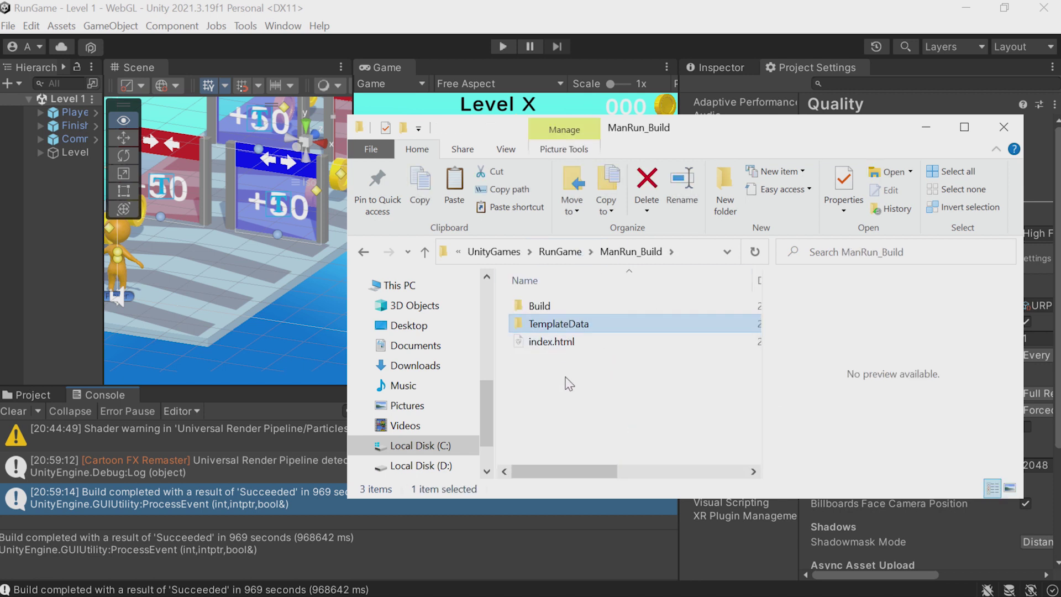
double_click(561, 343)
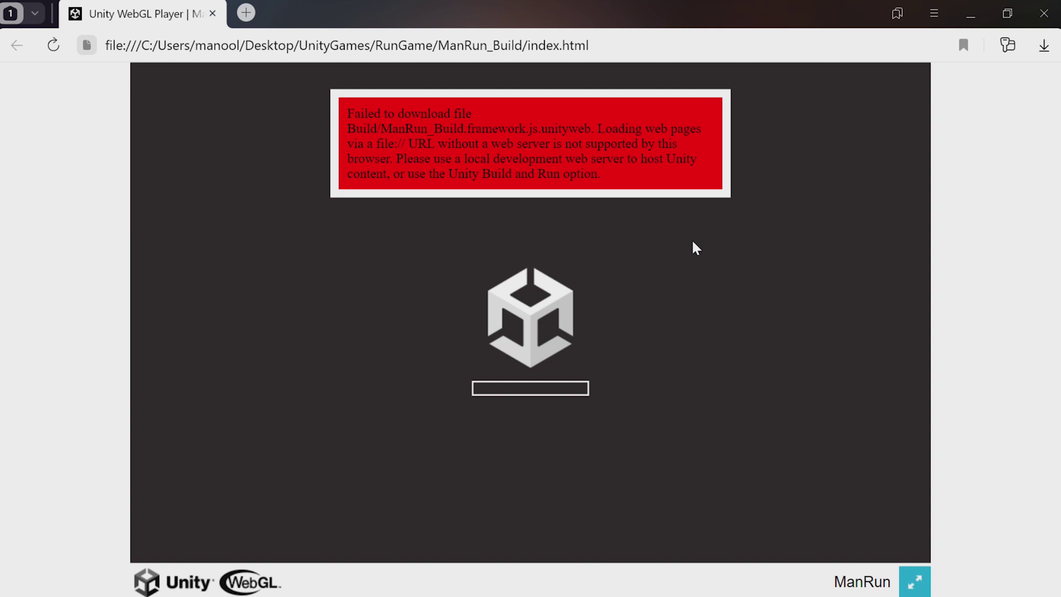
Dismiss the Yandex login prompt, go to the XAMPP site and download XAMPP for Windows 8.2.0.
left_click(247, 14)
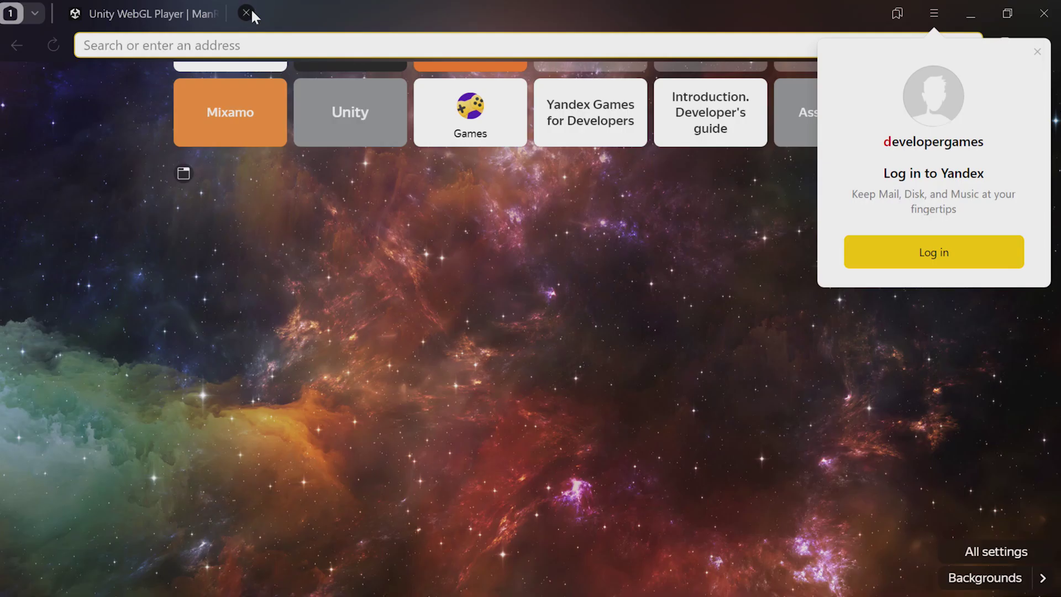
scroll(426, 230, "up", 1)
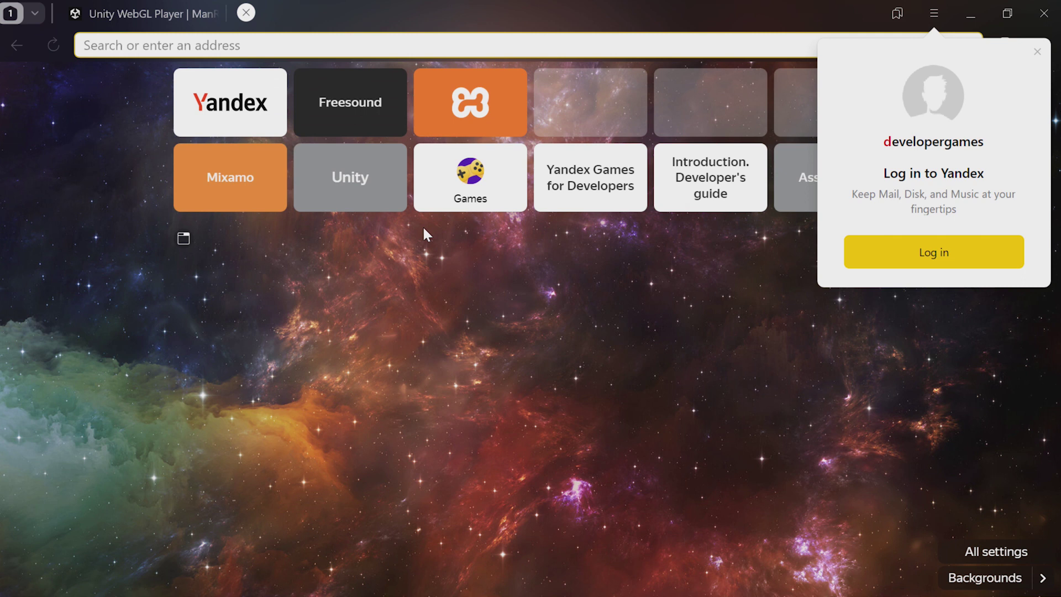
left_click(1037, 51)
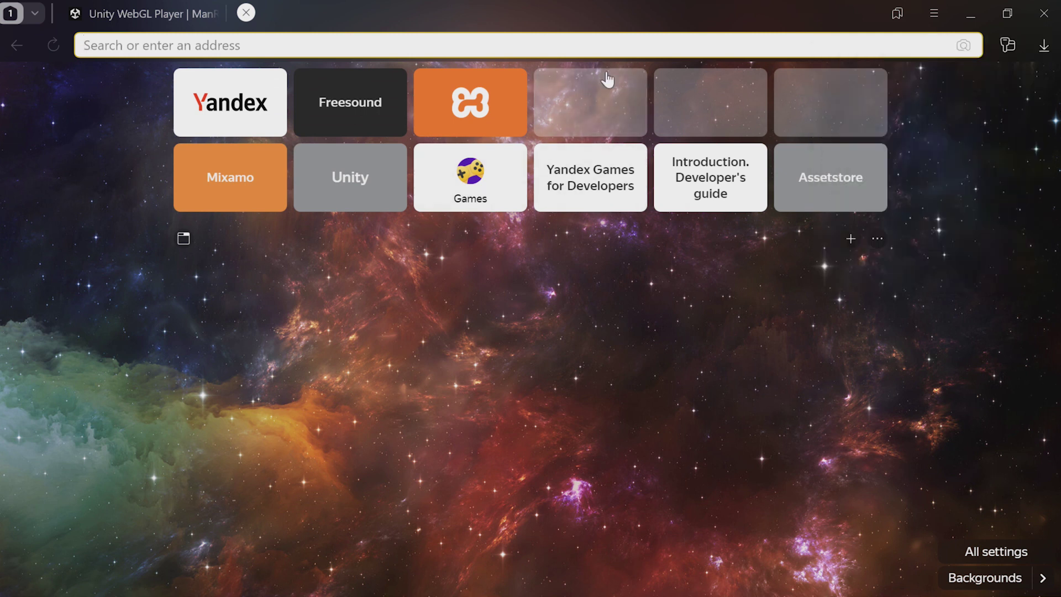
left_click(471, 102)
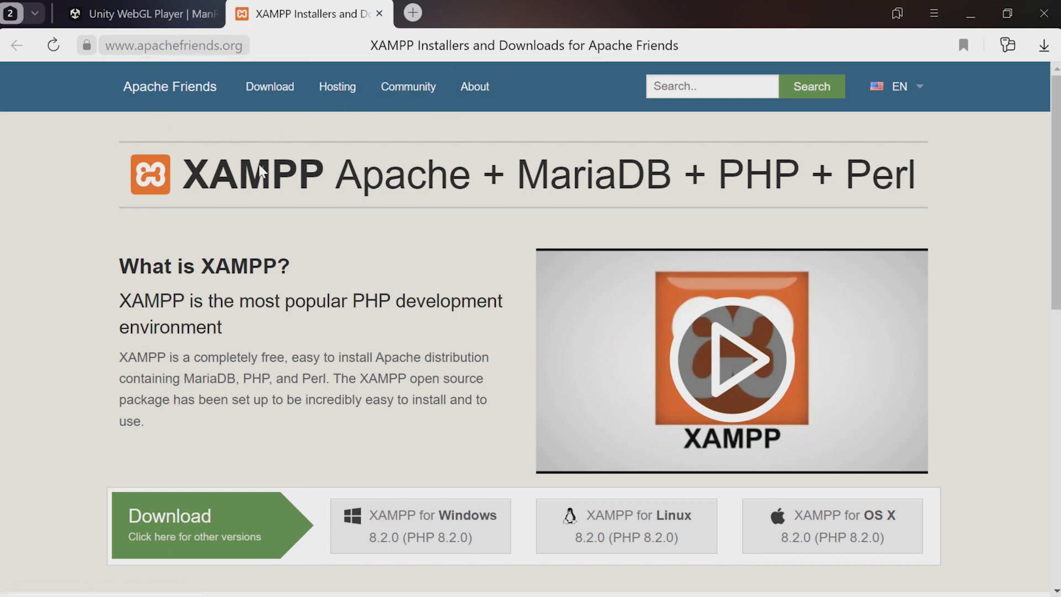
scroll(442, 321, "down", 3)
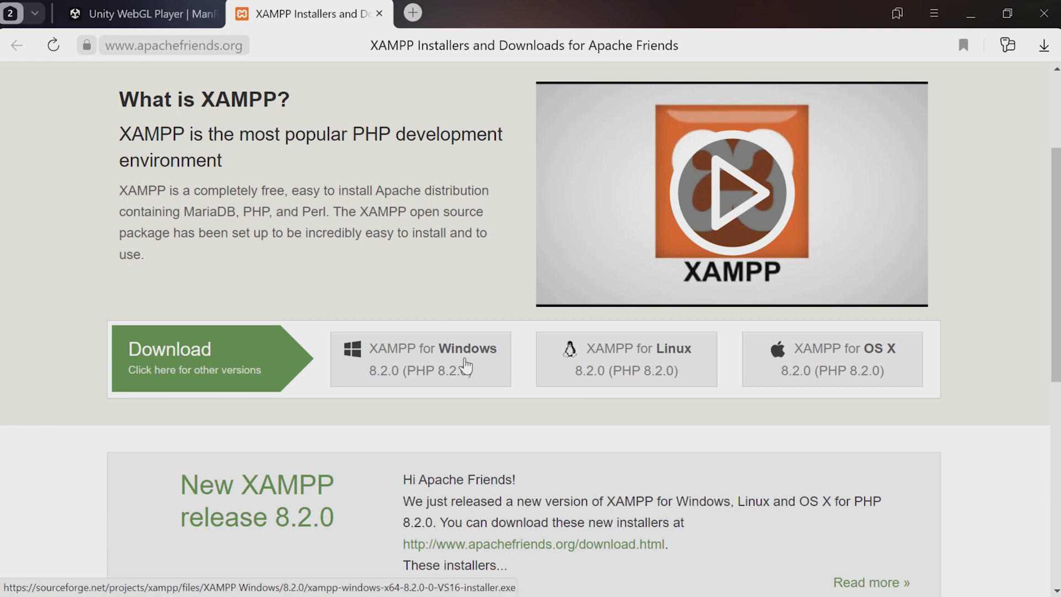
left_click(466, 364)
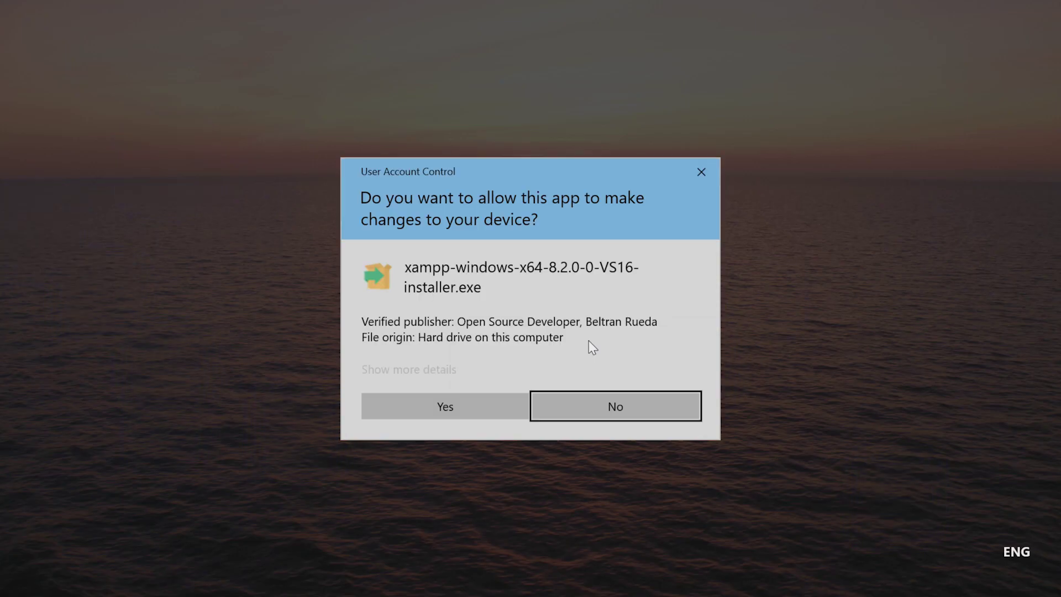
Launch the installer past UAC, keeping default components and the C:\xampp install folder.
left_click(485, 401)
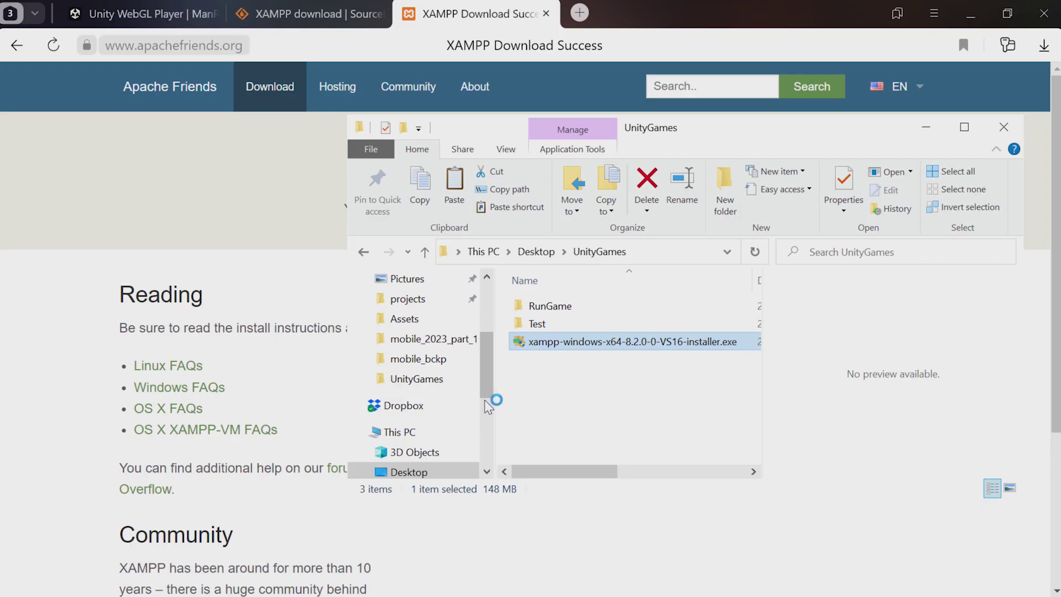
left_click(641, 377)
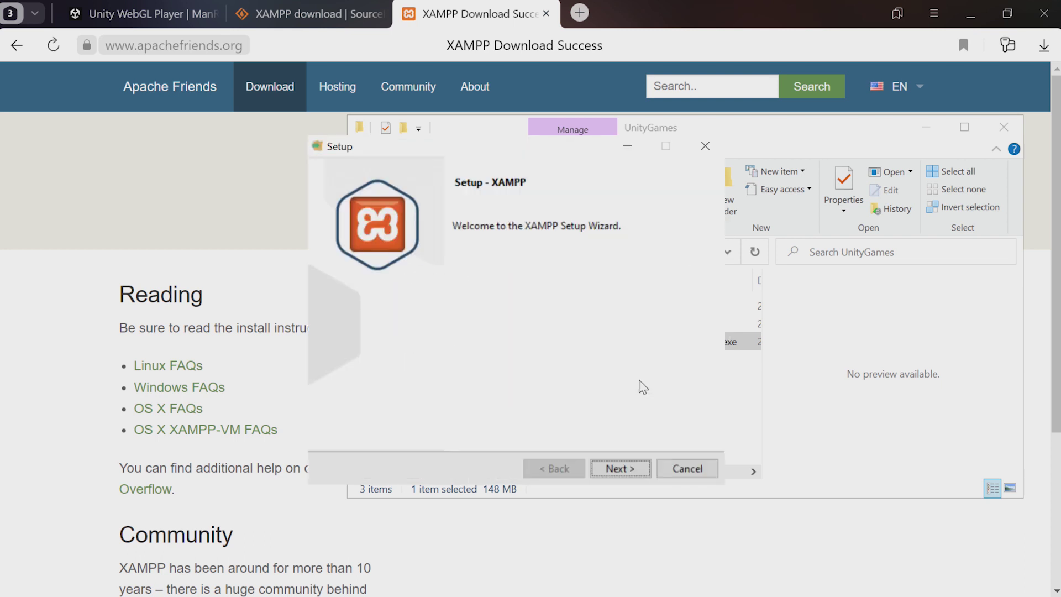
left_click(619, 468)
scroll(498, 366, "down", 2)
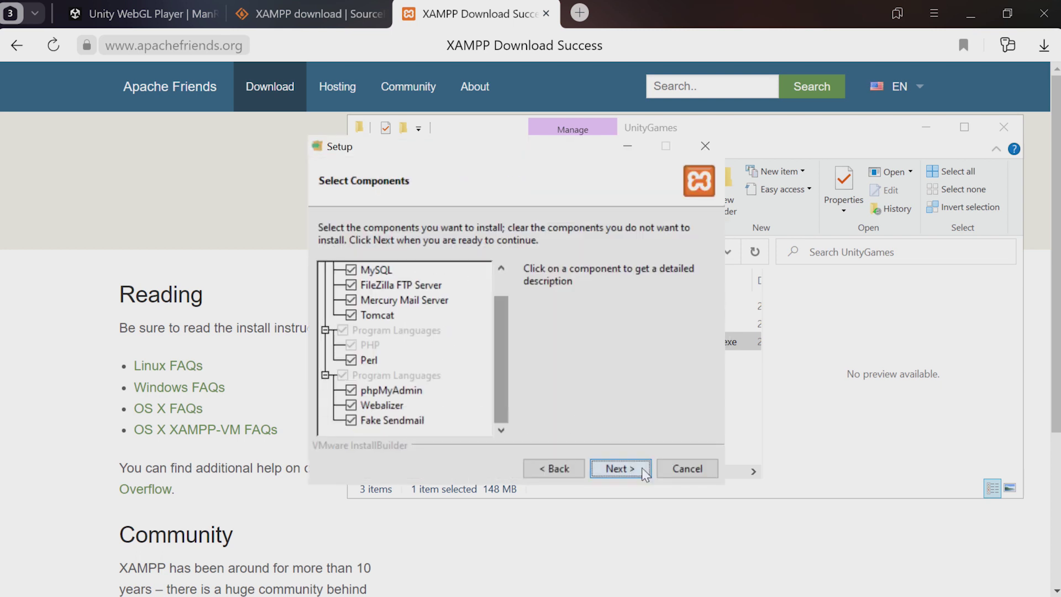
left_click(619, 468)
left_click(407, 261)
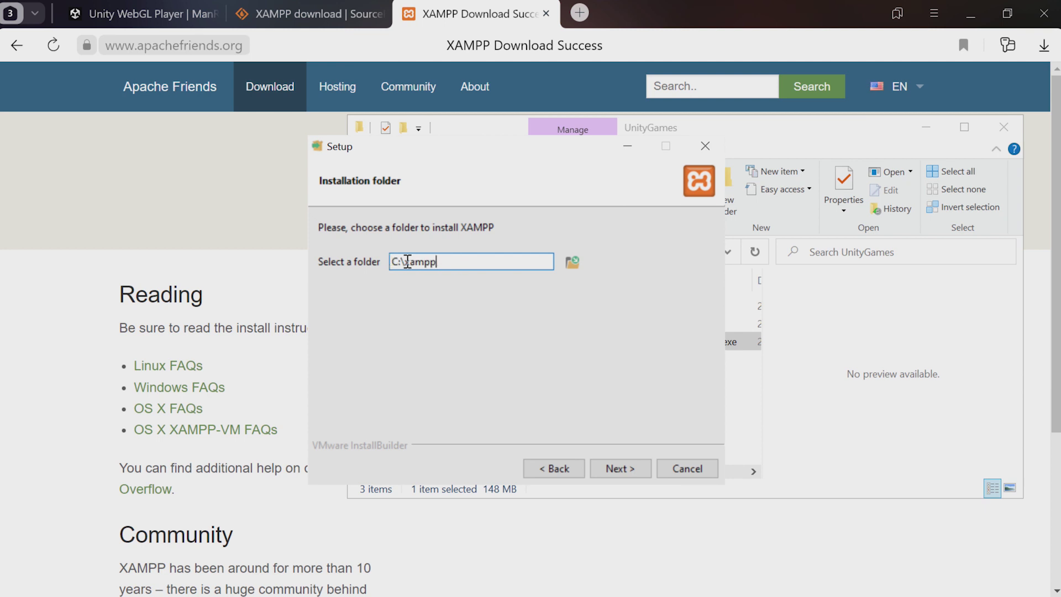
left_click(615, 468)
Keep the default language, install, allow Apache through the firewall, and finish setup.
left_click(613, 469)
left_click(612, 469)
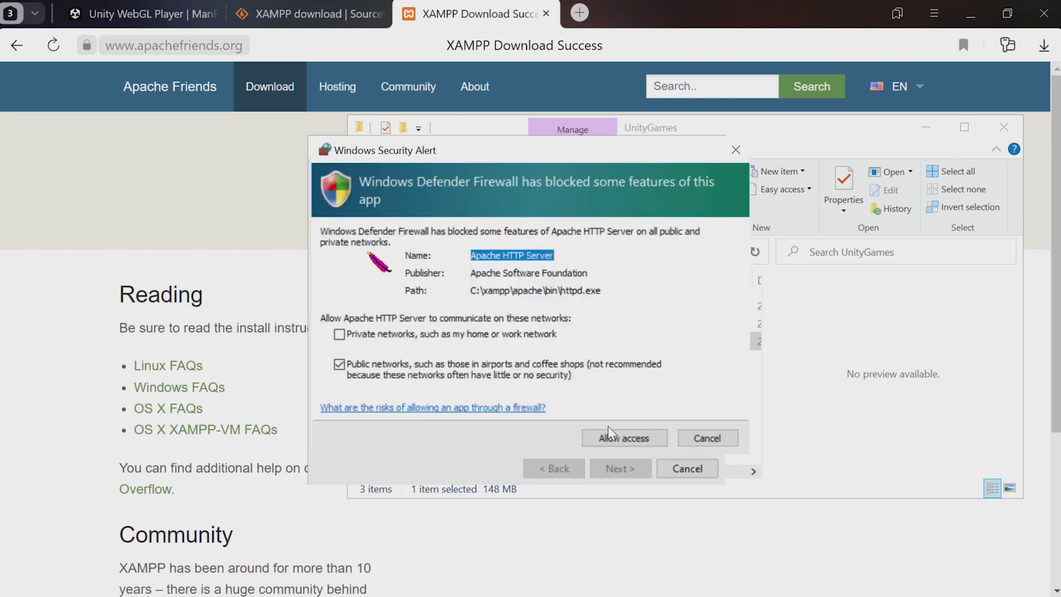
left_click(620, 436)
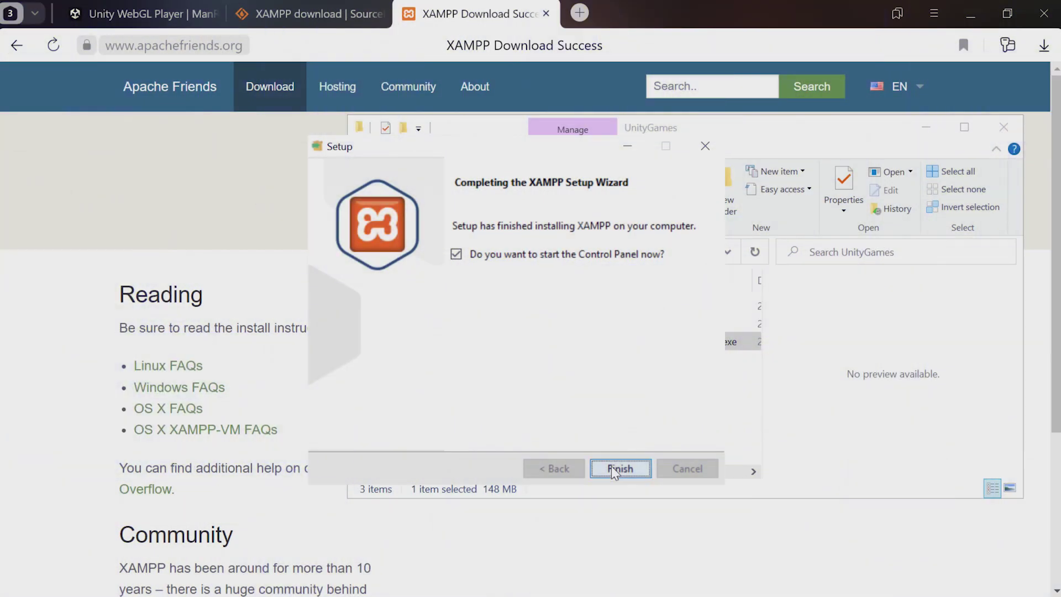
left_click(612, 468)
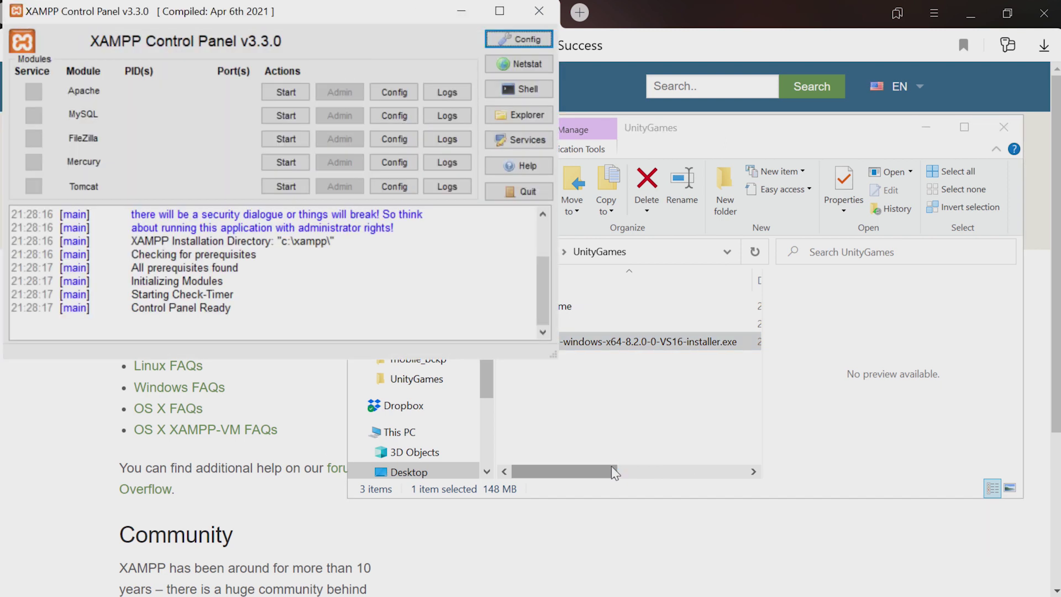
Close the auto-launched Control Panel and open the C:\xampp folder in Explorer.
left_click_drag(310, 16, 365, 99)
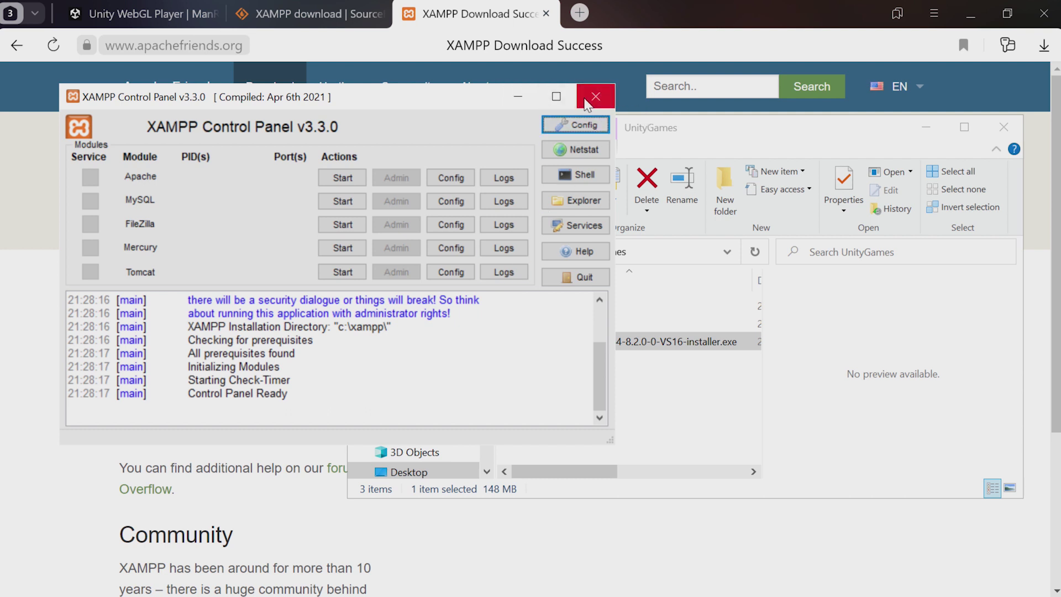
left_click(596, 96)
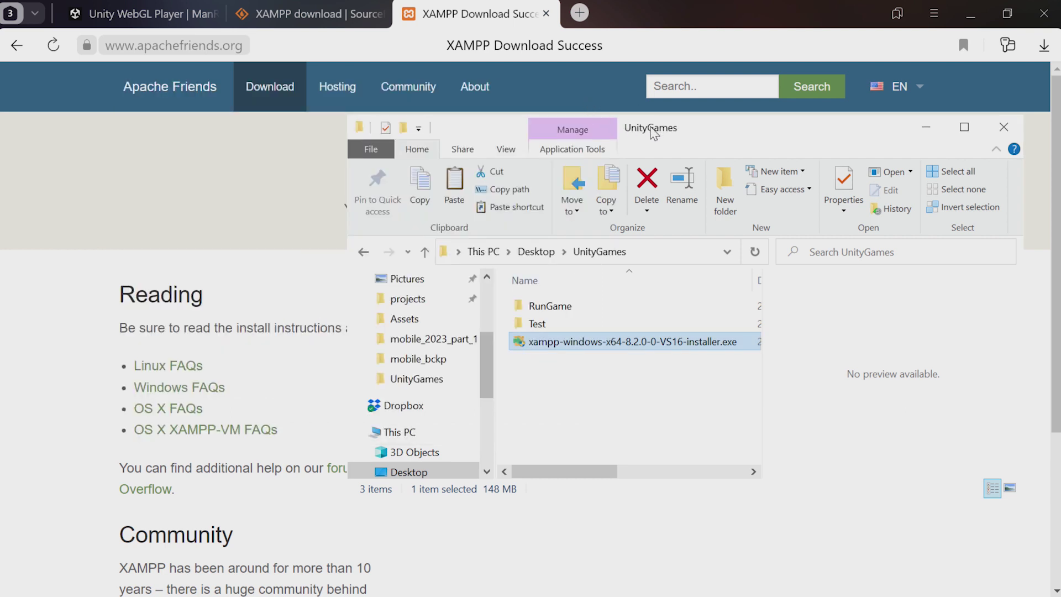
scroll(418, 387, "down", 3)
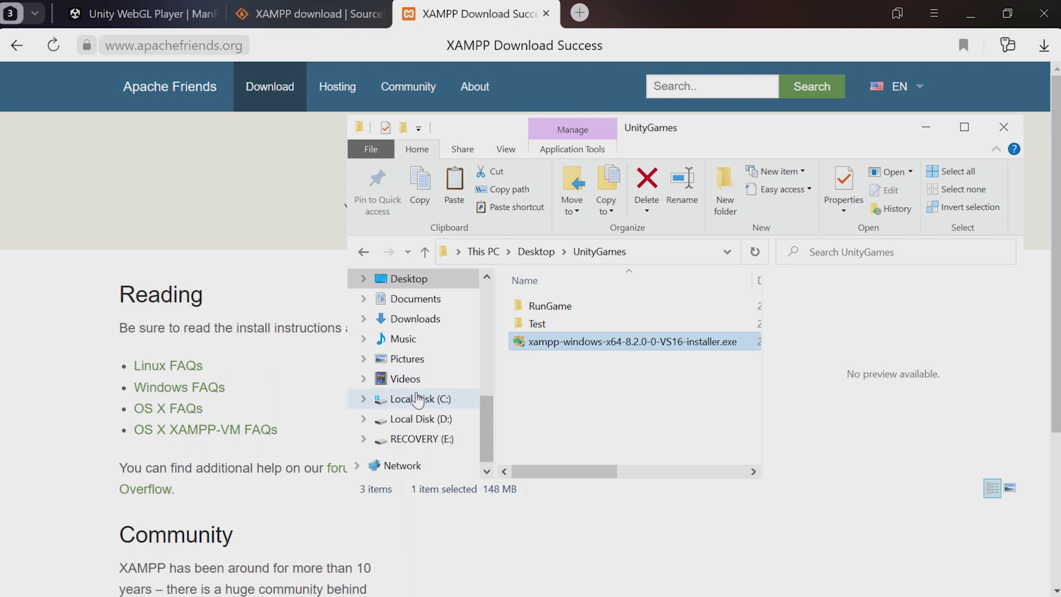
left_click(418, 398)
scroll(581, 409, "down", 1)
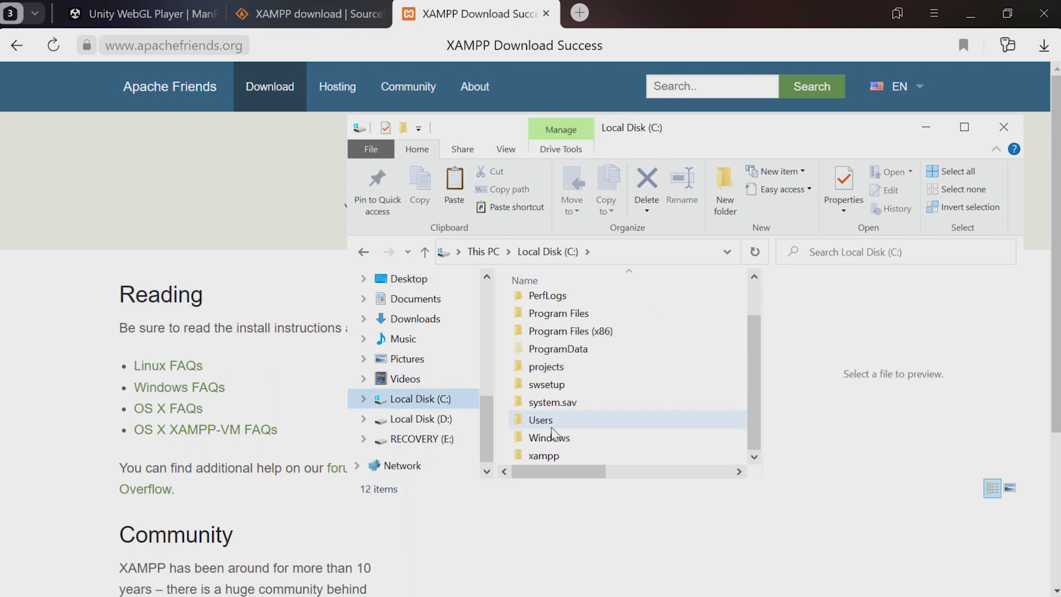
double_click(544, 455)
Launch xampp-control.exe, start Apache on ports 80 and 443, and close the panel.
scroll(578, 403, "down", 8)
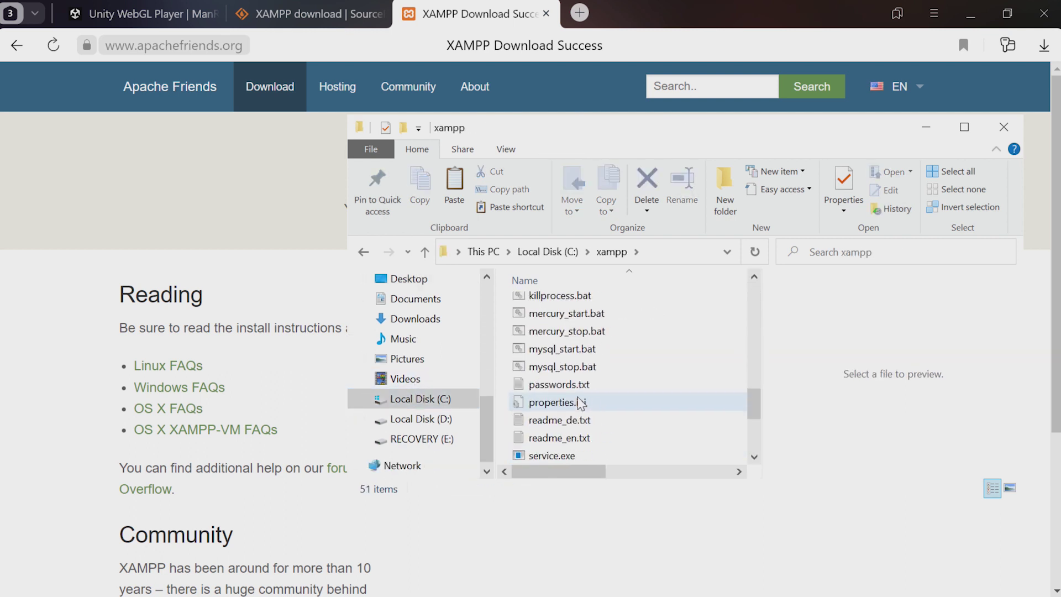
scroll(580, 403, "down", 3)
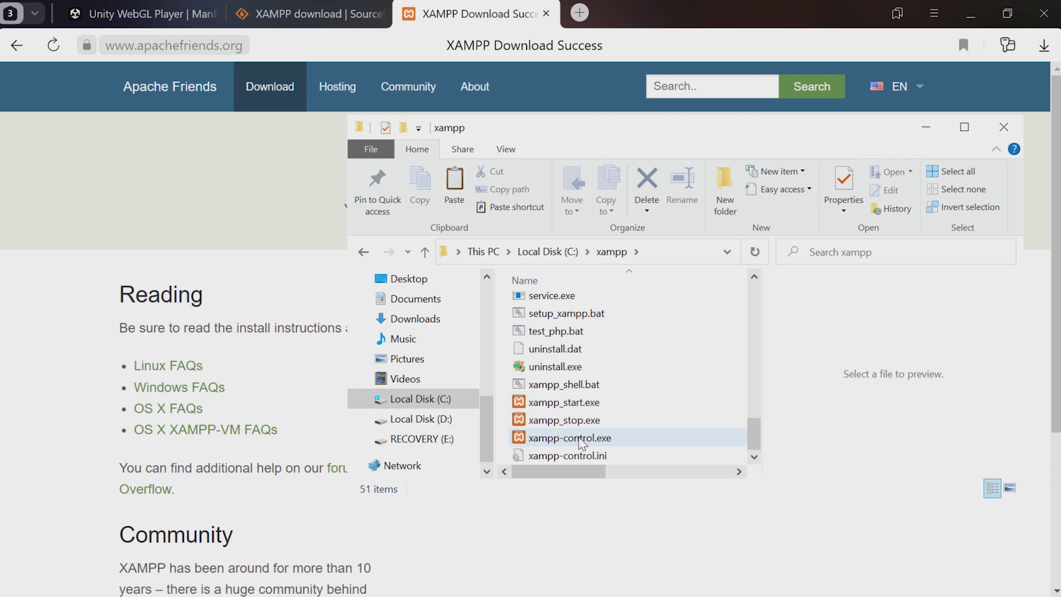
double_click(597, 439)
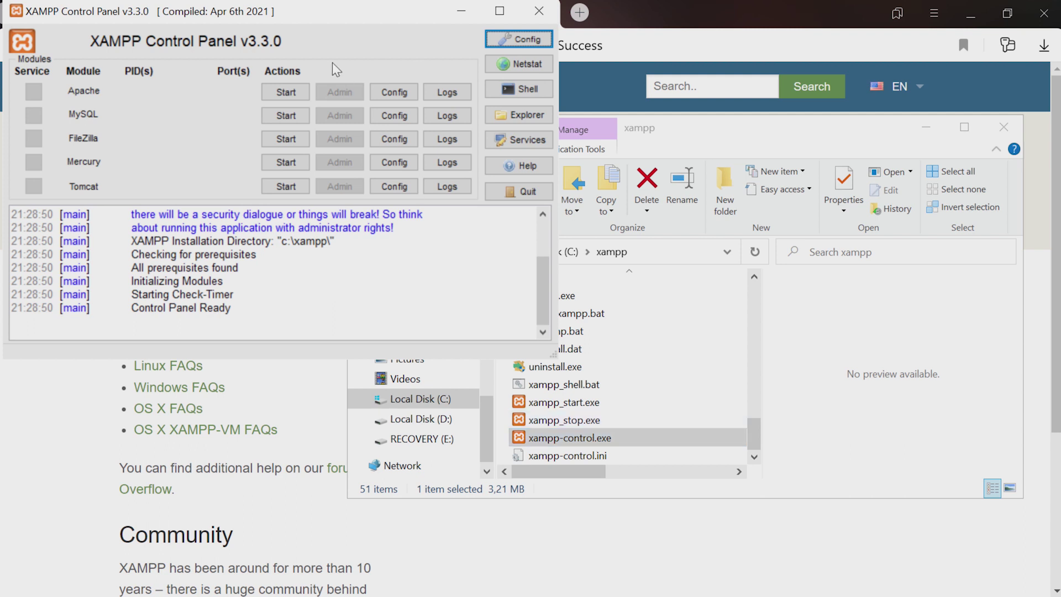
left_click_drag(320, 21, 404, 99)
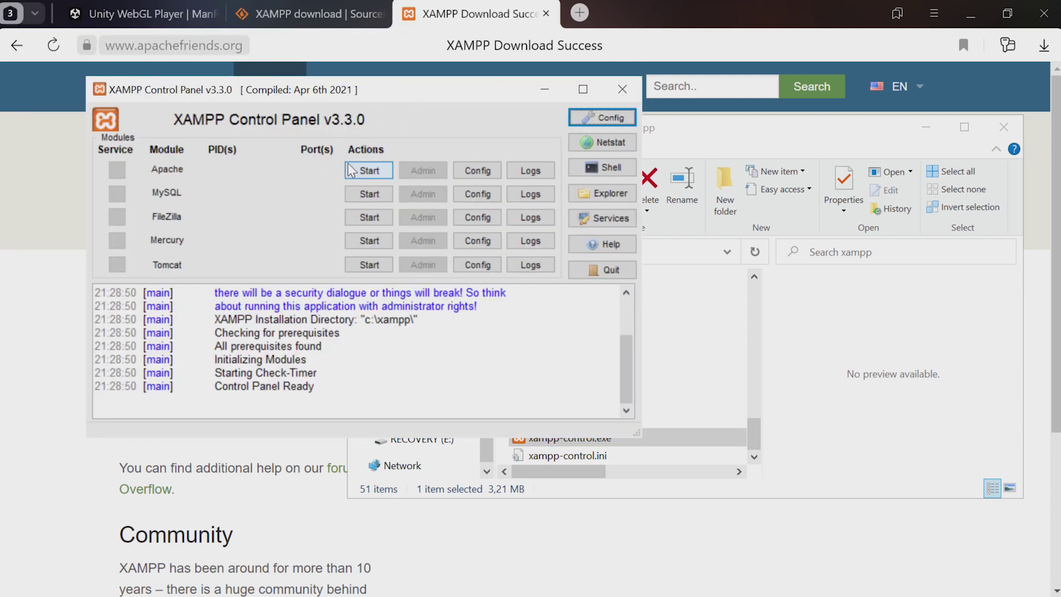
left_click(369, 171)
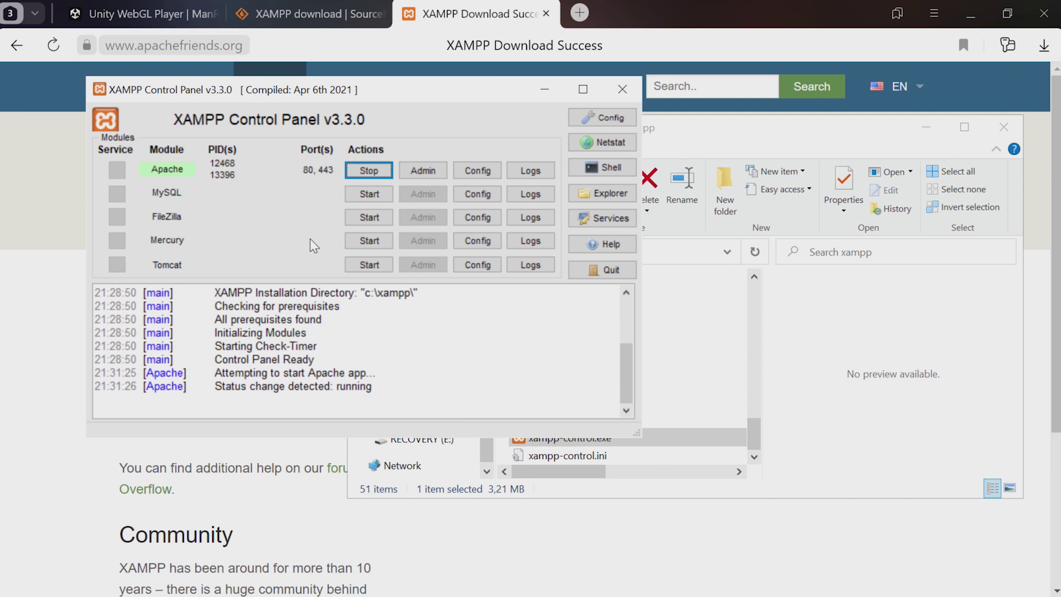
left_click(623, 100)
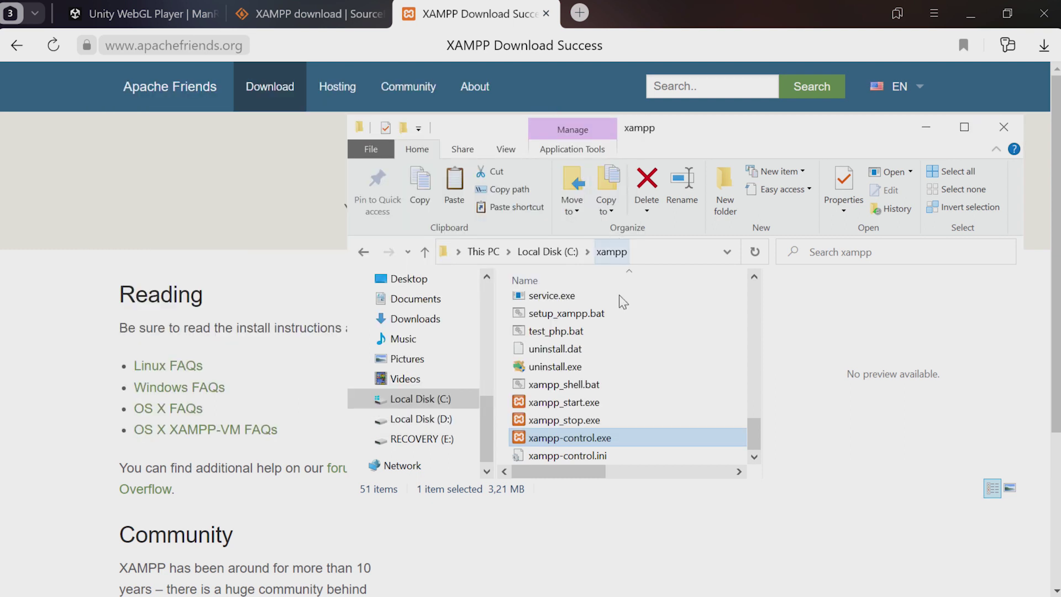
Create a new folder named Games inside C:\xampp\htdocs and open it.
scroll(634, 359, "up", 10)
scroll(633, 359, "down", 1)
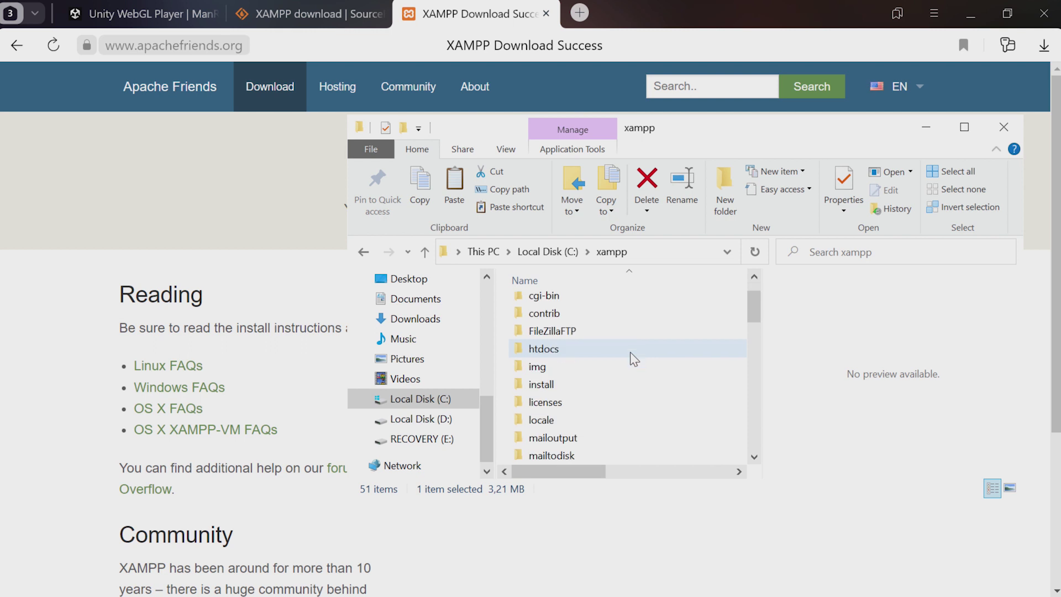
double_click(551, 356)
right_click(553, 454)
mouse_move(534, 415)
left_click(584, 416)
type("Games")
key("Return")
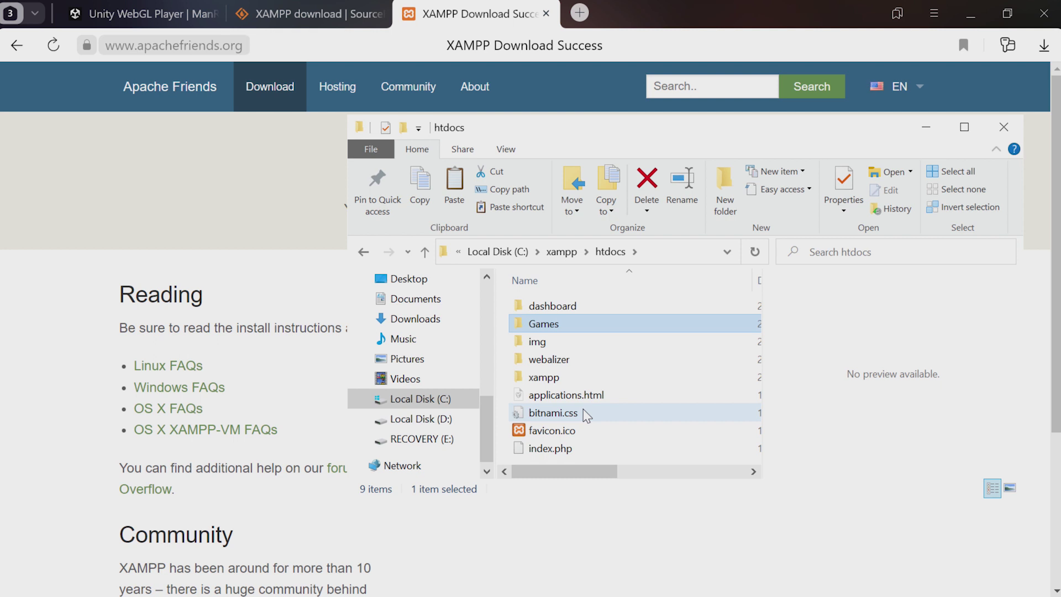
double_click(557, 325)
Move ManRun_Build from UnityGames\RunGame into htdocs\Games and open its index.html, which still errors.
key("ctrl+n")
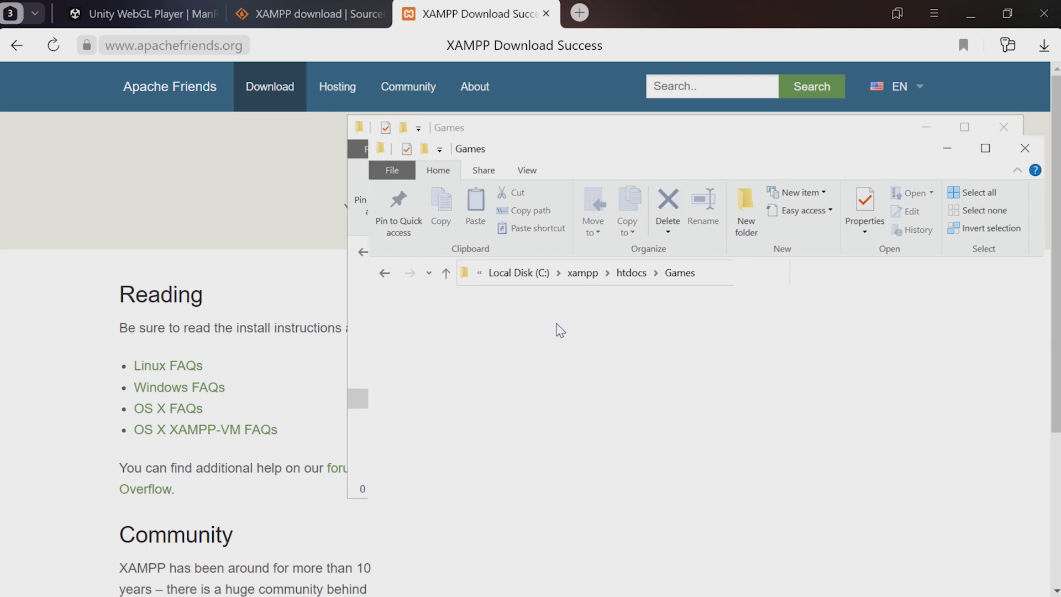
scroll(481, 341, "up", 3)
left_click(438, 333)
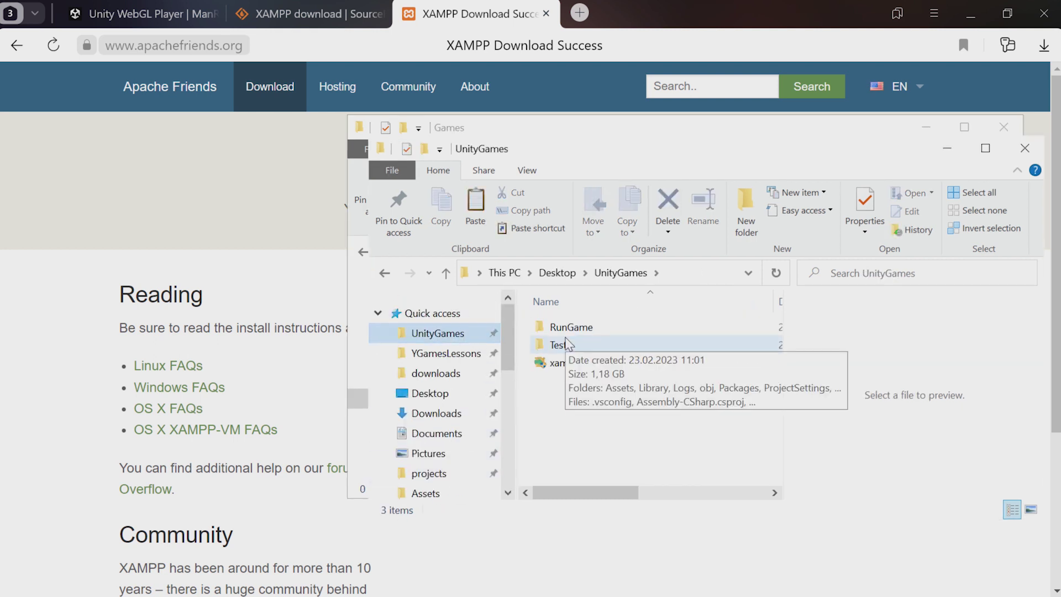
left_click(479, 133)
left_click_drag(643, 176, 345, 97)
double_click(298, 279)
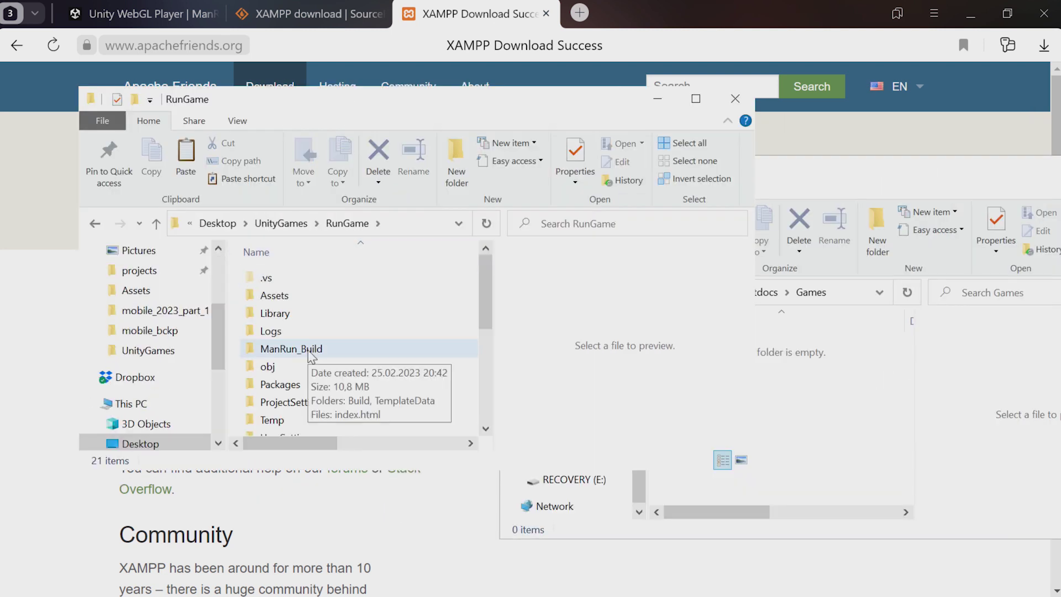
left_click_drag(311, 357, 842, 404)
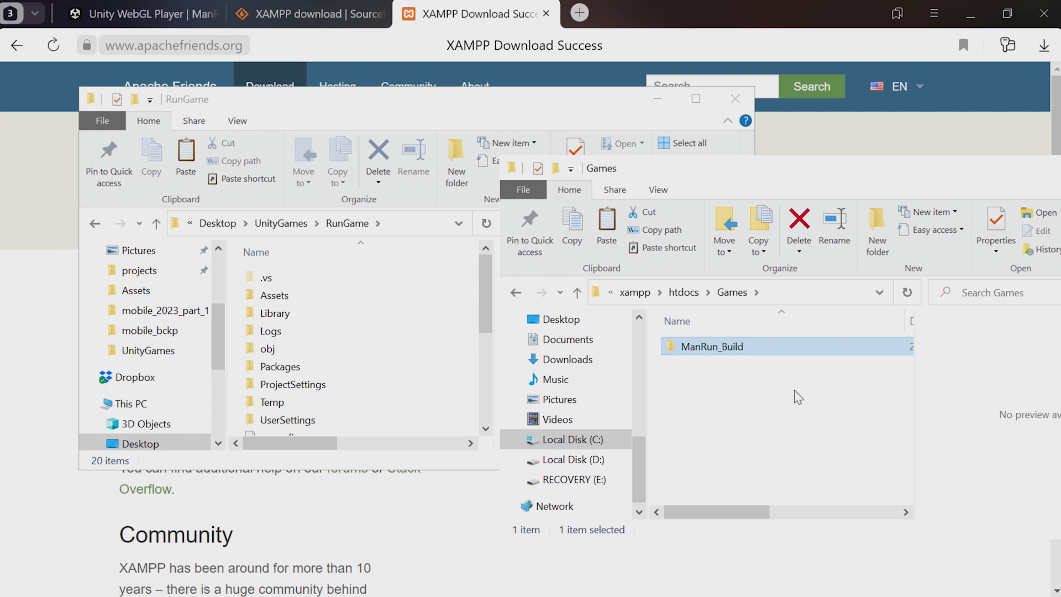
double_click(738, 349)
double_click(713, 382)
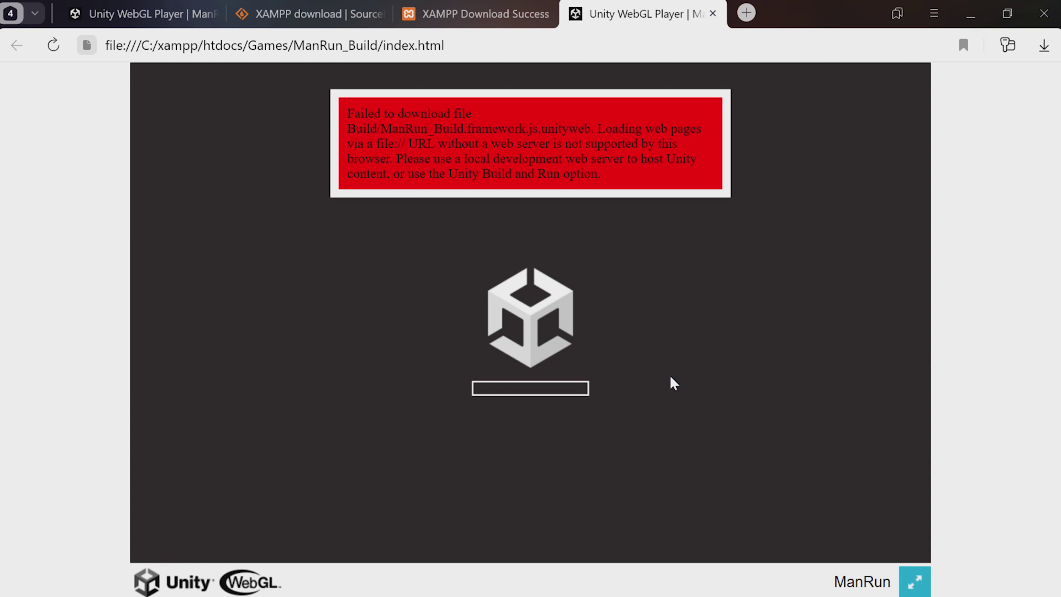
In a new tab, go to localhost/Games to see the listing with ManRun_Build/.
key("ctrl+t")
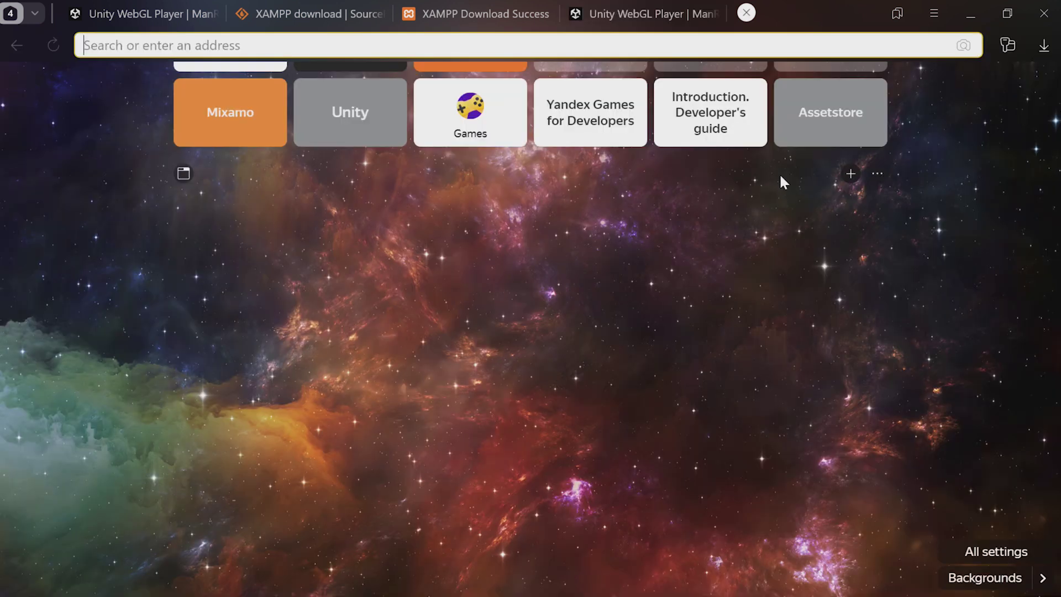
type("local")
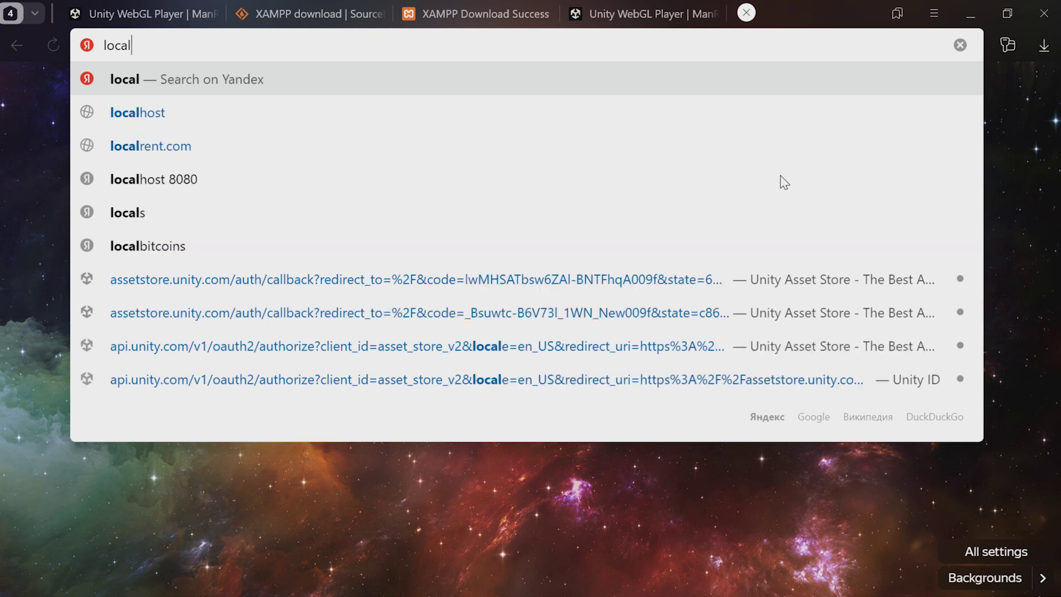
type("host")
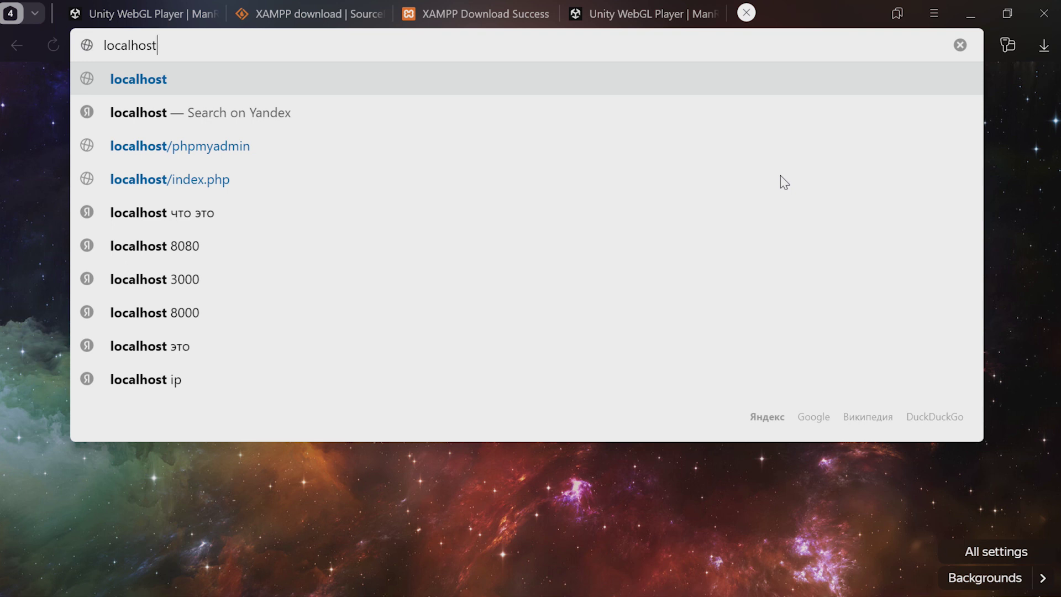
type("/")
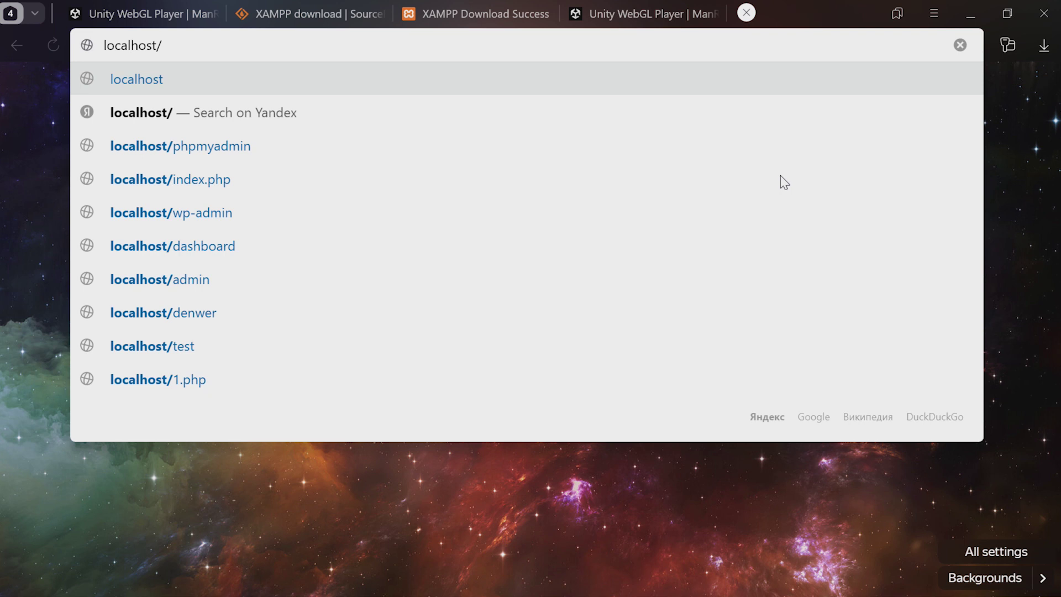
type("Games")
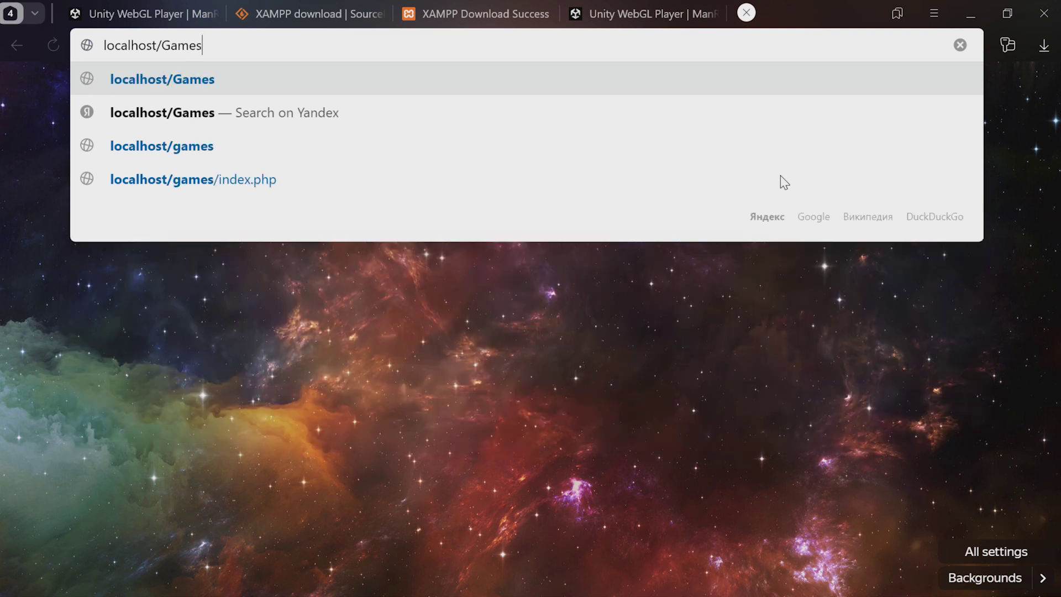
key("Return")
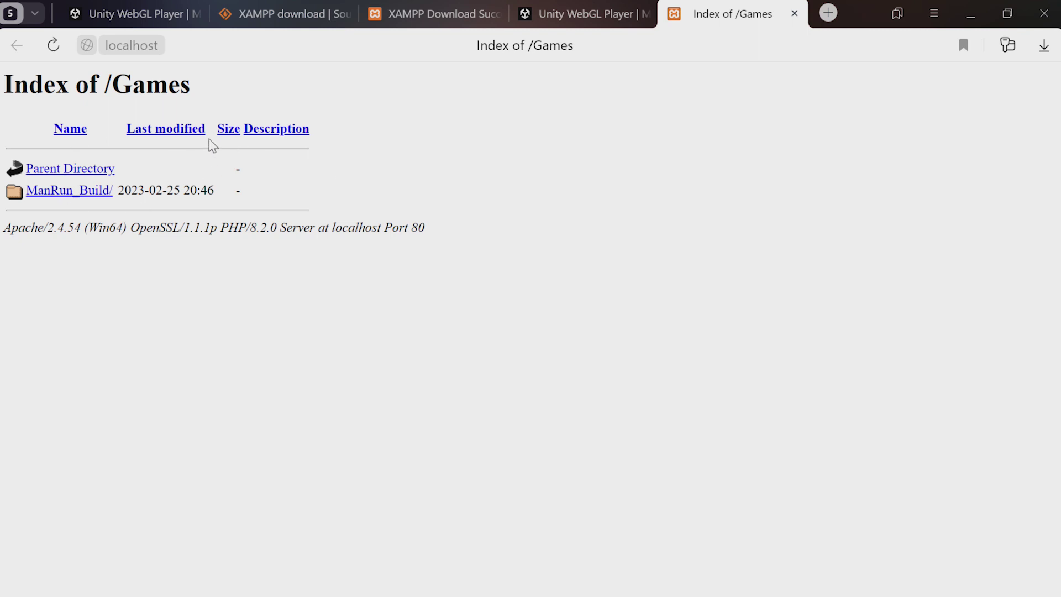
Open ManRun_Build from localhost, start the game and steer the runner through the +50 gate.
left_click(78, 191)
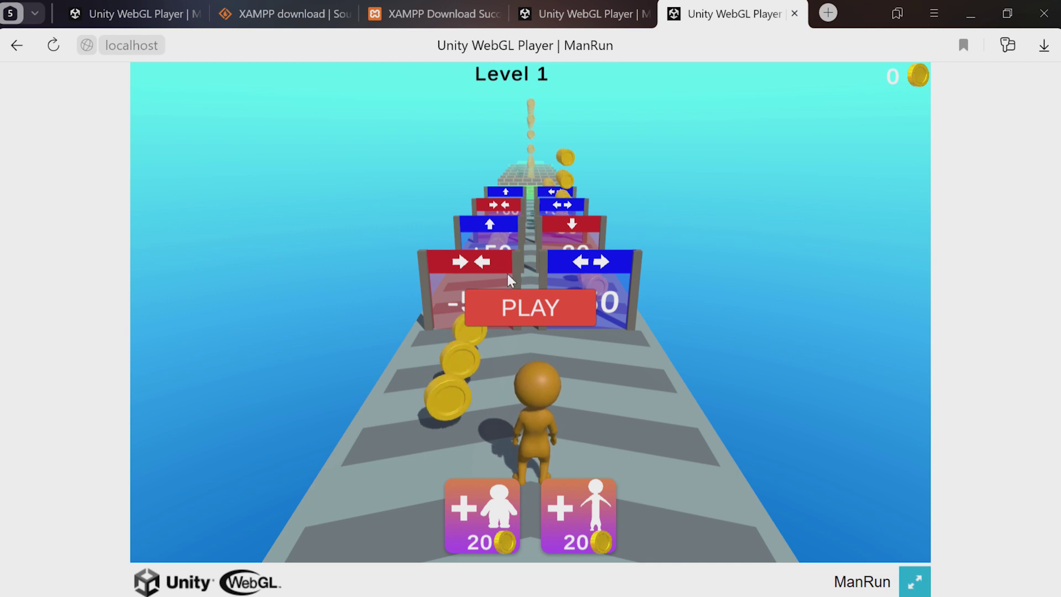
left_click(514, 306)
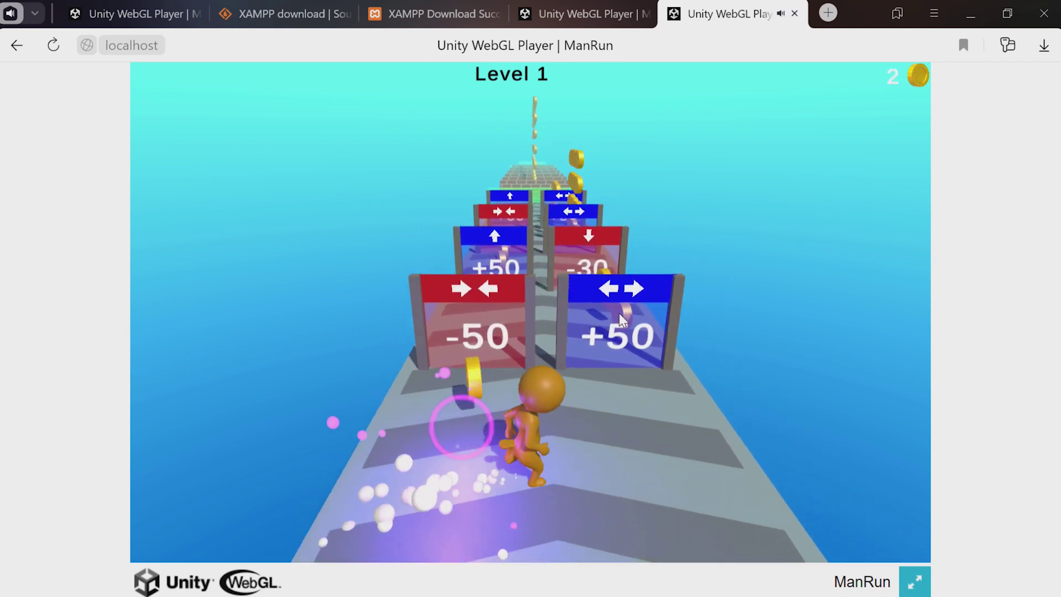
left_click_drag(588, 286, 533, 279)
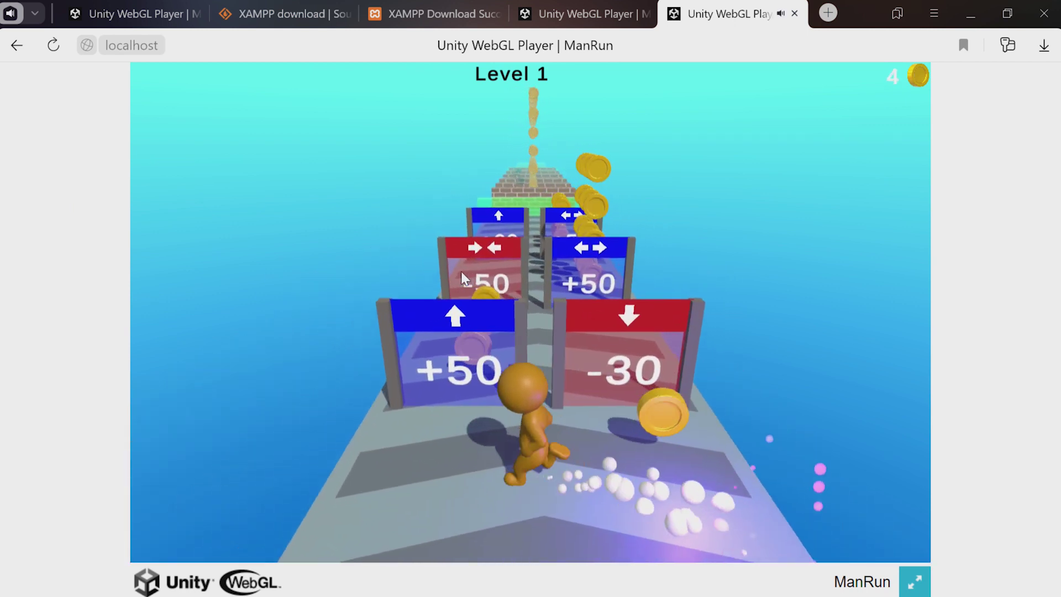
left_click_drag(533, 279, 501, 275)
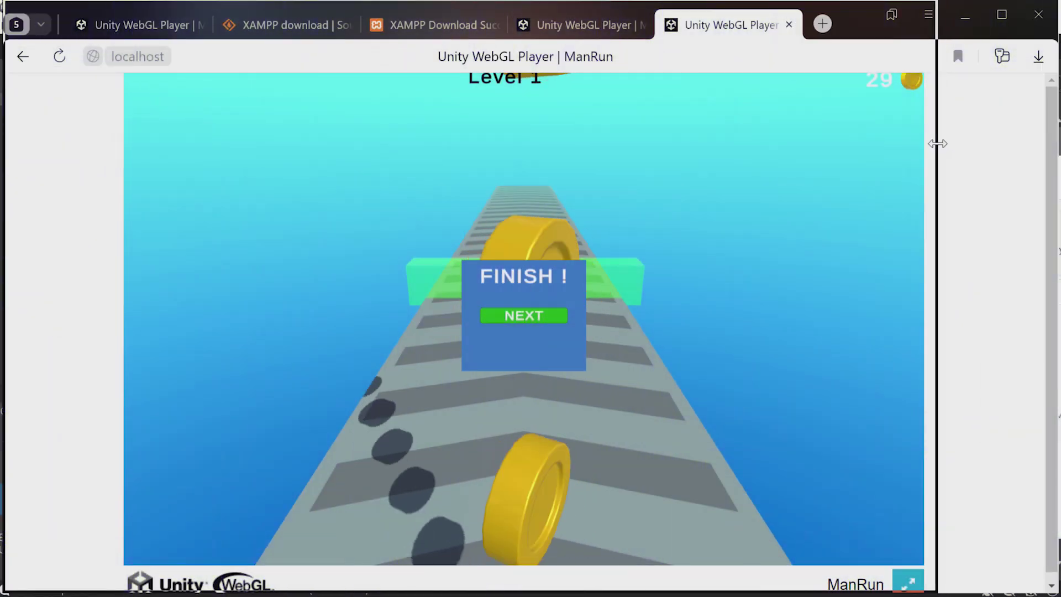
Resize the browser window narrower and shorter, then maximise it again.
left_click_drag(938, 144, 938, 143)
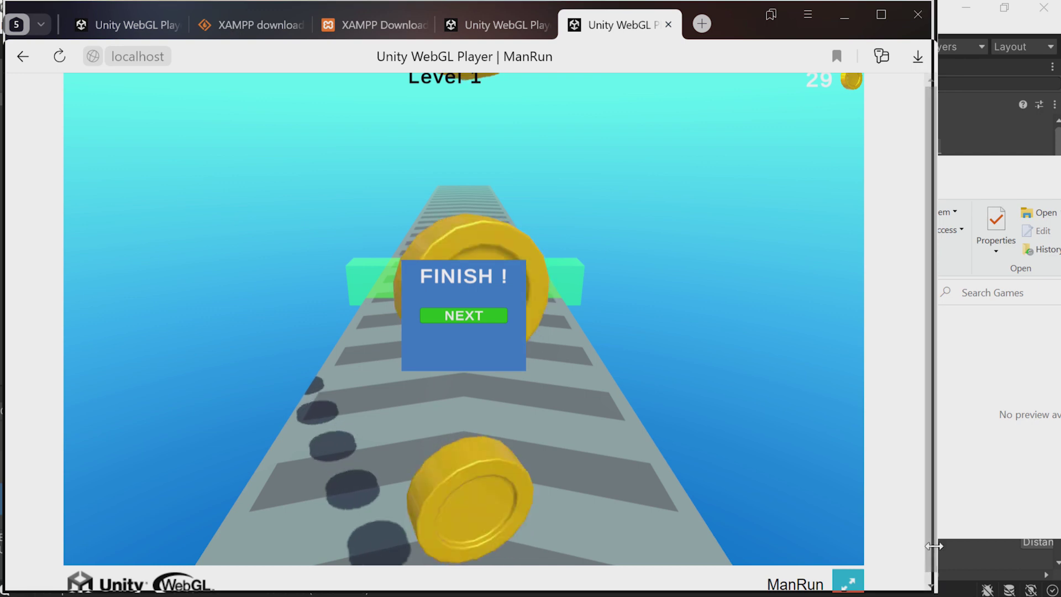
left_click_drag(937, 591, 934, 590)
left_click_drag(822, 589, 814, 495)
left_click(878, 14)
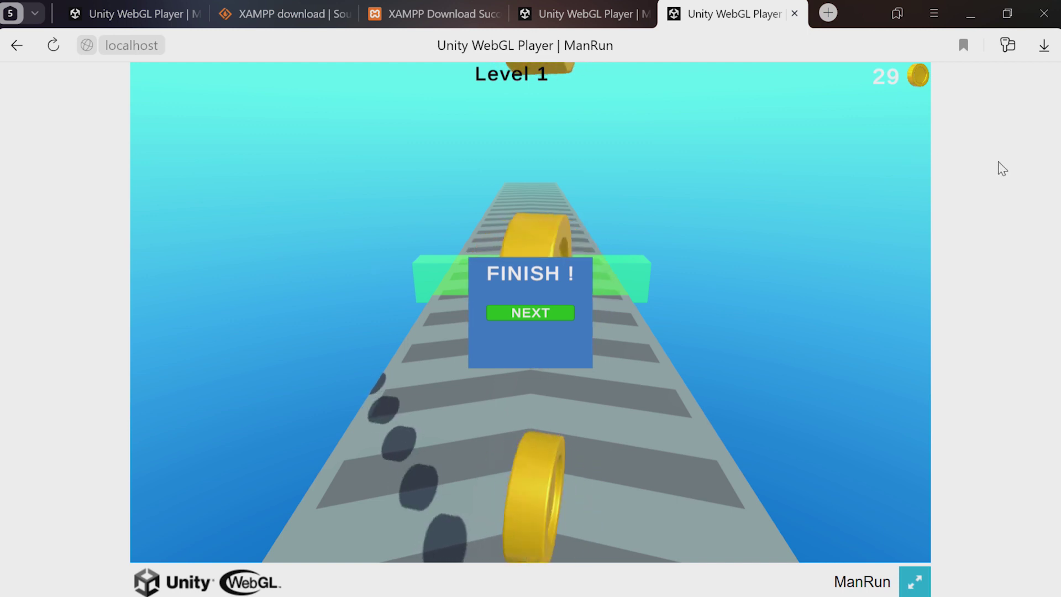
left_click(1007, 12)
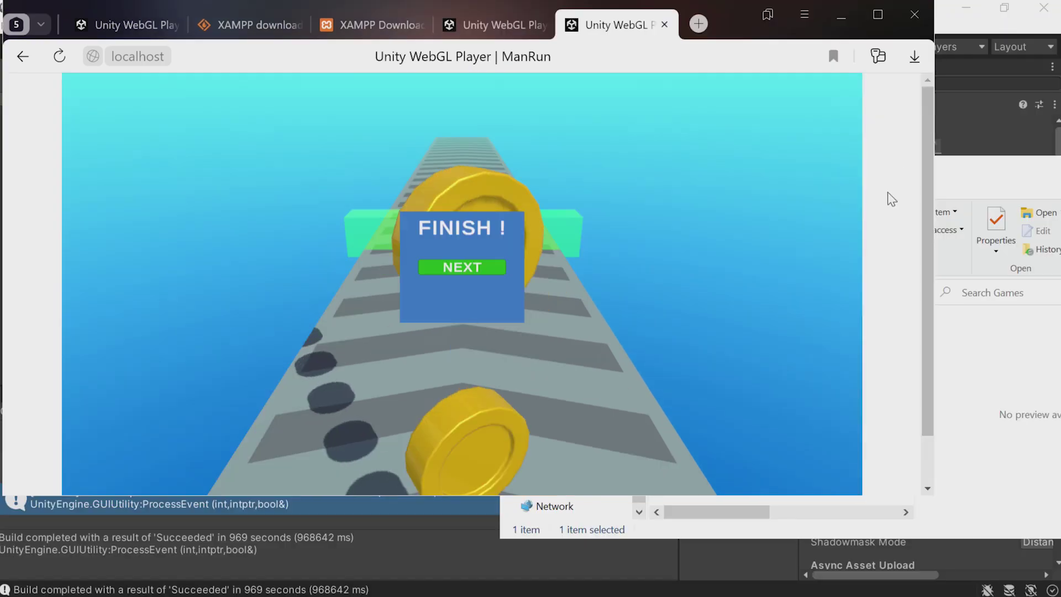
left_click(873, 20)
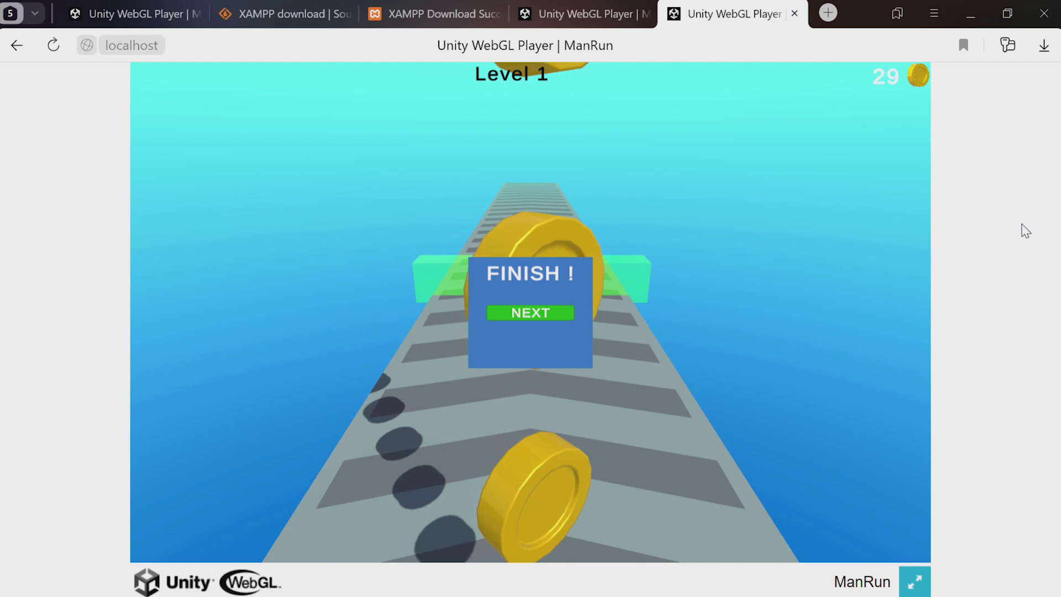
key("alt+Tab")
Open ManRun_Build's index.html with Microsoft Visual Studio 2019.
double_click(778, 347)
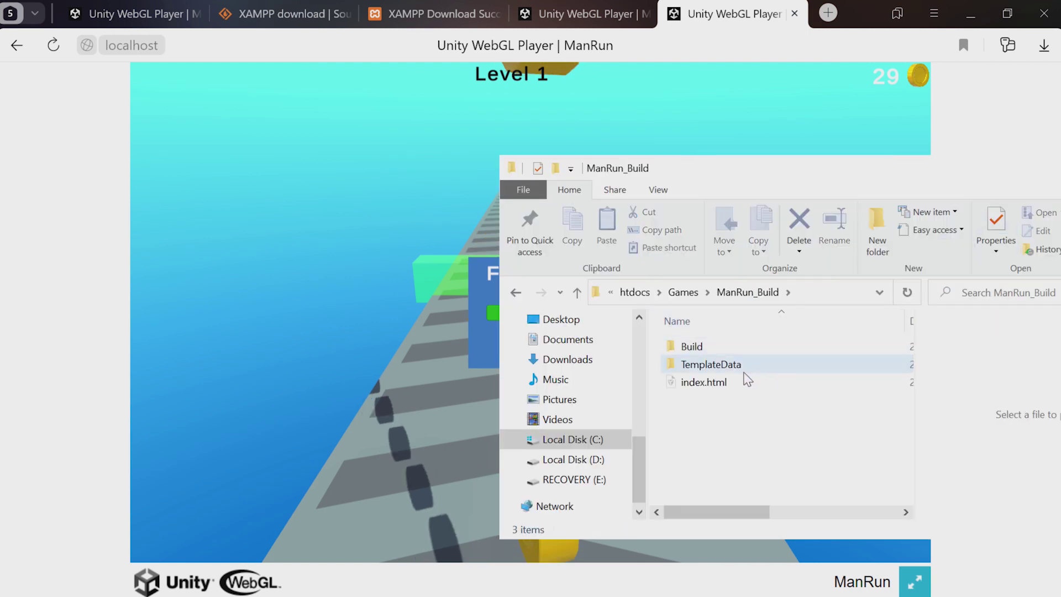
left_click(718, 381)
right_click(712, 382)
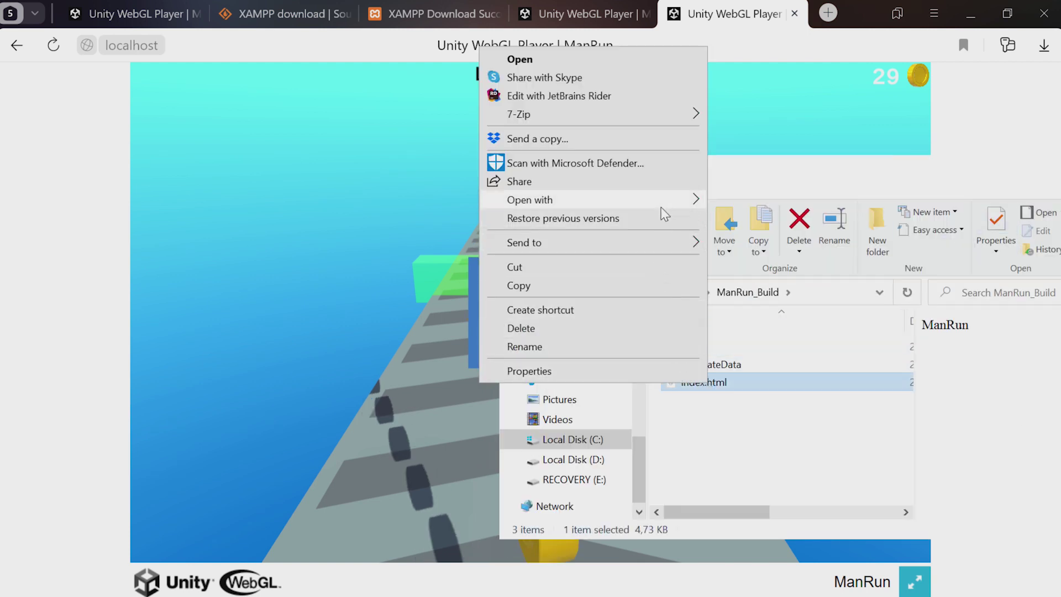
mouse_move(664, 202)
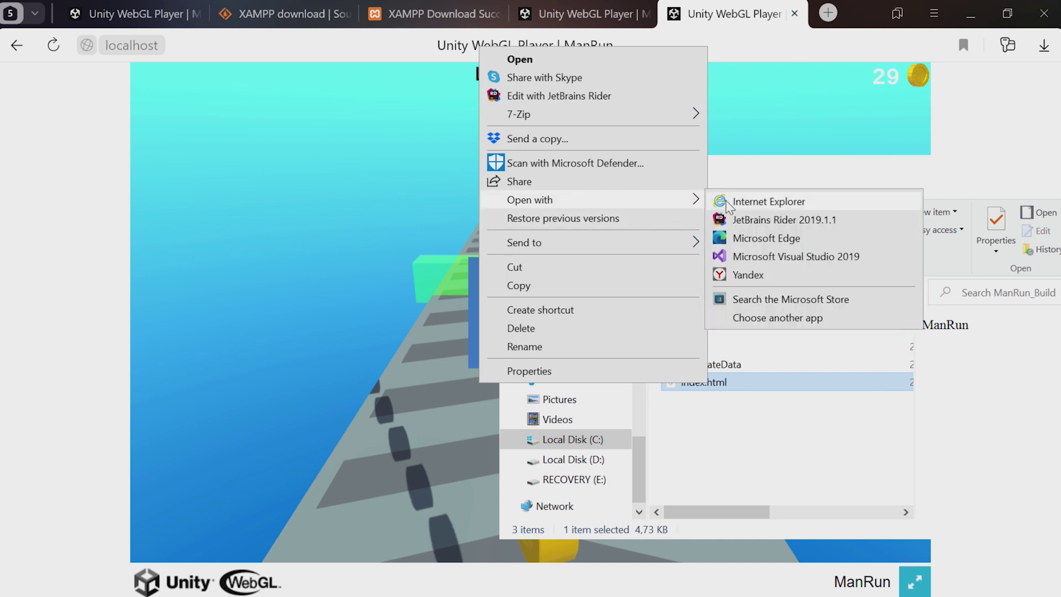
left_click(768, 257)
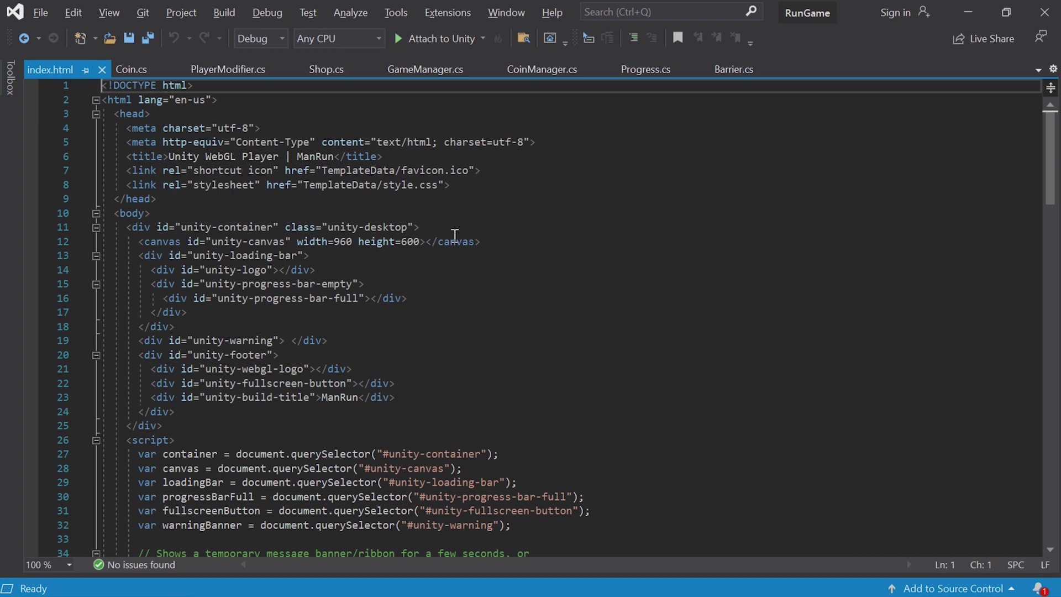
Replace lines 11–12 with div and canvas styled position:absolute; width:100%; height:100%.
double_click(336, 244)
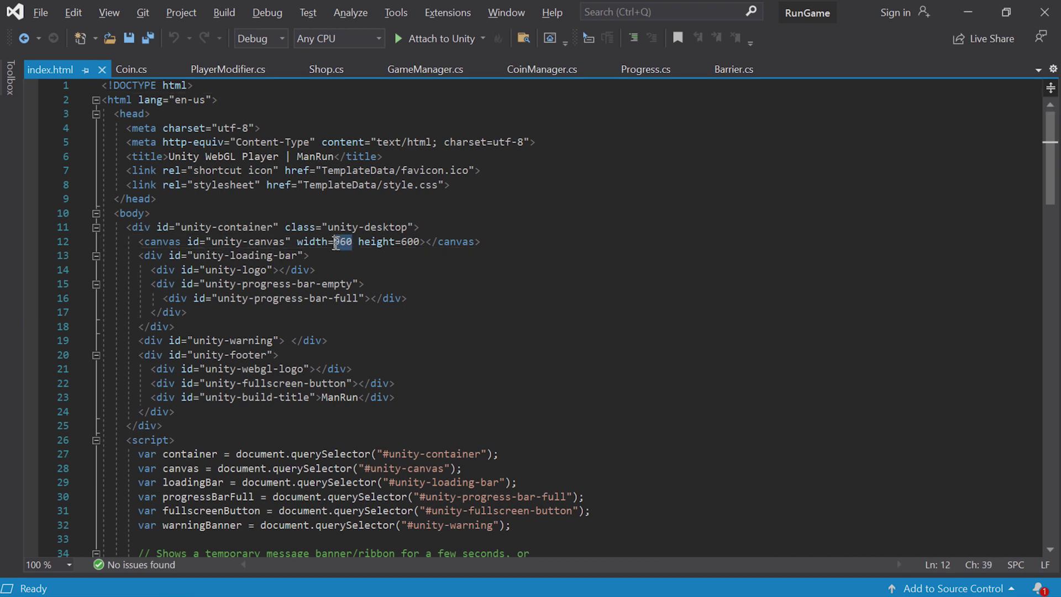
double_click(410, 243)
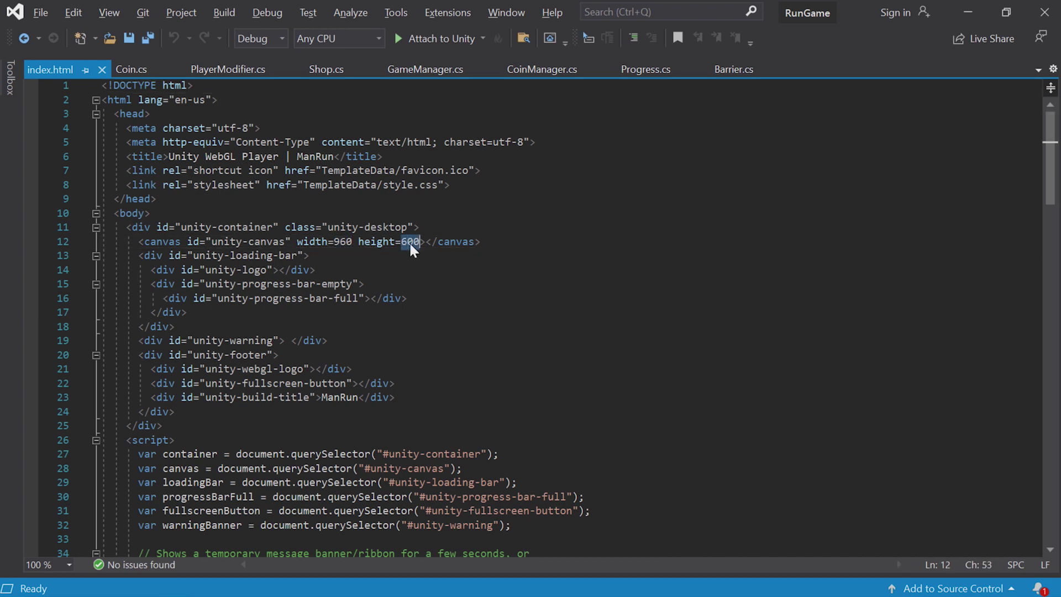
left_click(498, 244)
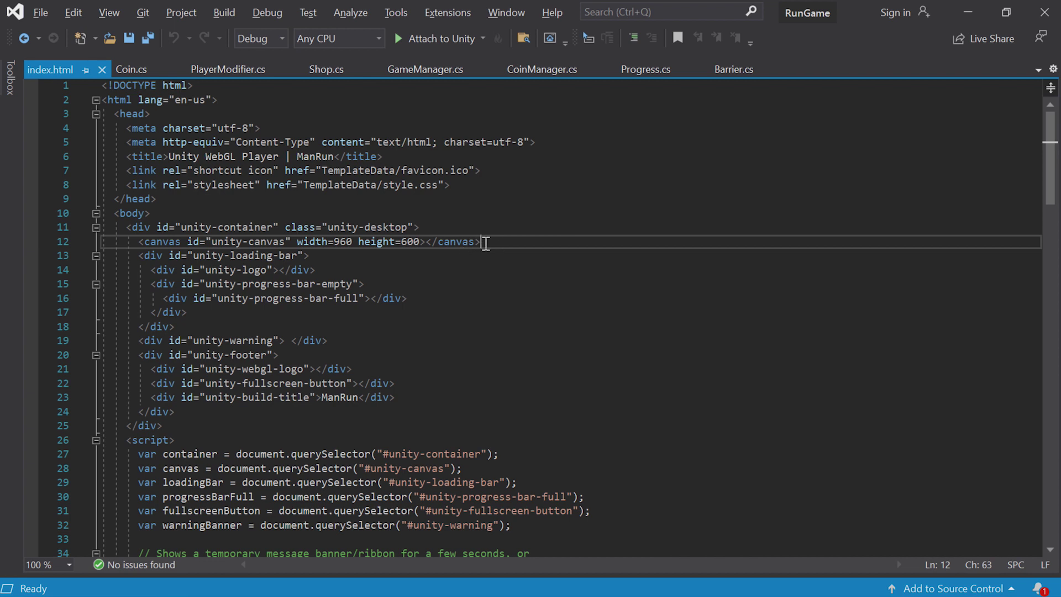
left_click_drag(482, 244, 53, 233)
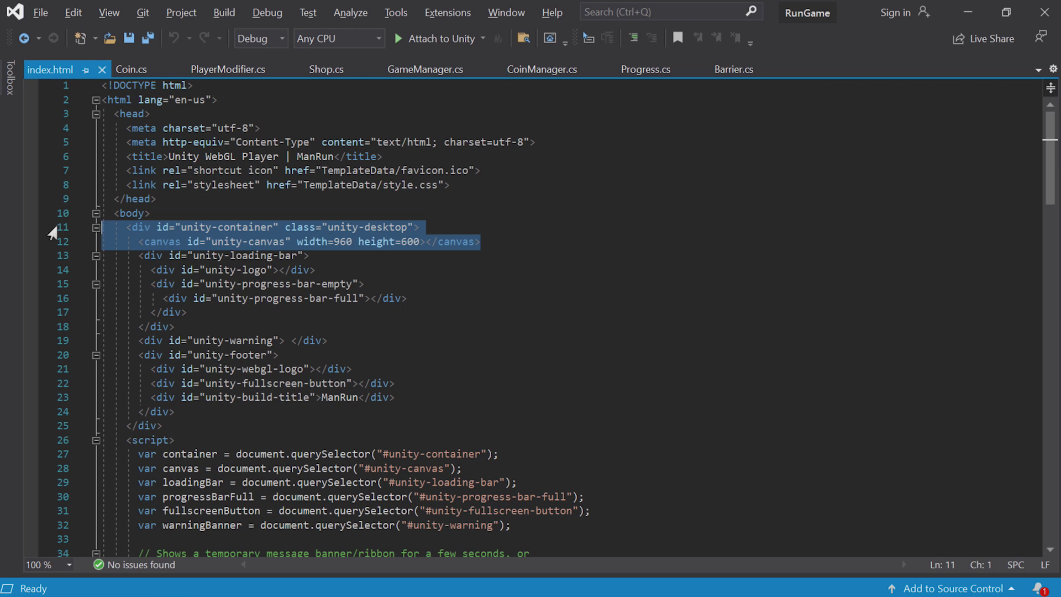
type("<div id=\"unity-container\" style=\"position: absolute; width: 100%; height: 100%; left: 0%; top: 0%;\"> <canvas id=\"unity-canvas\" style=\"position: absolute; width: 100%; height: 100%;\"></canvas>")
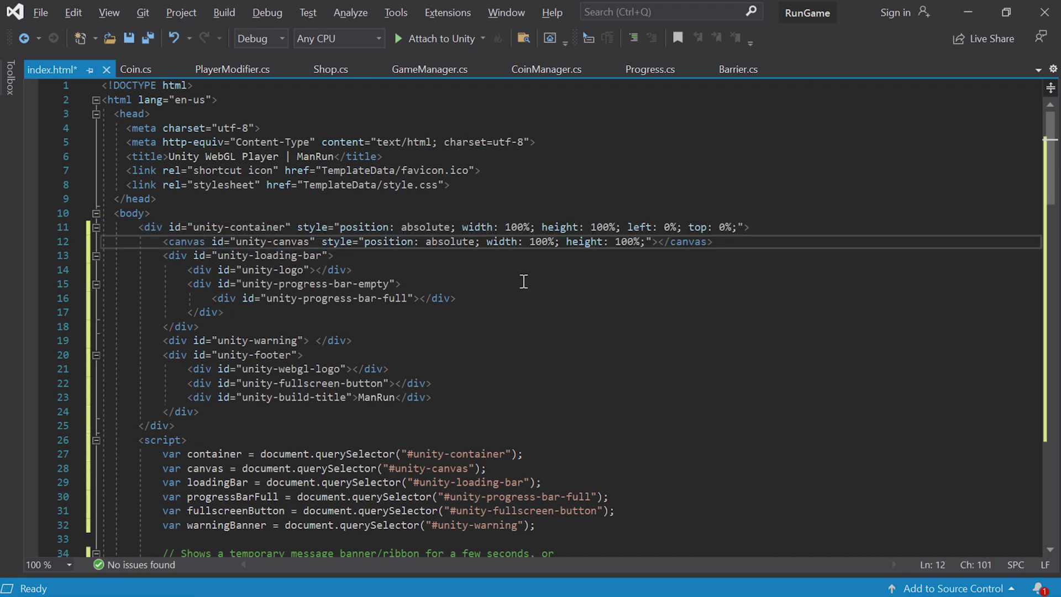